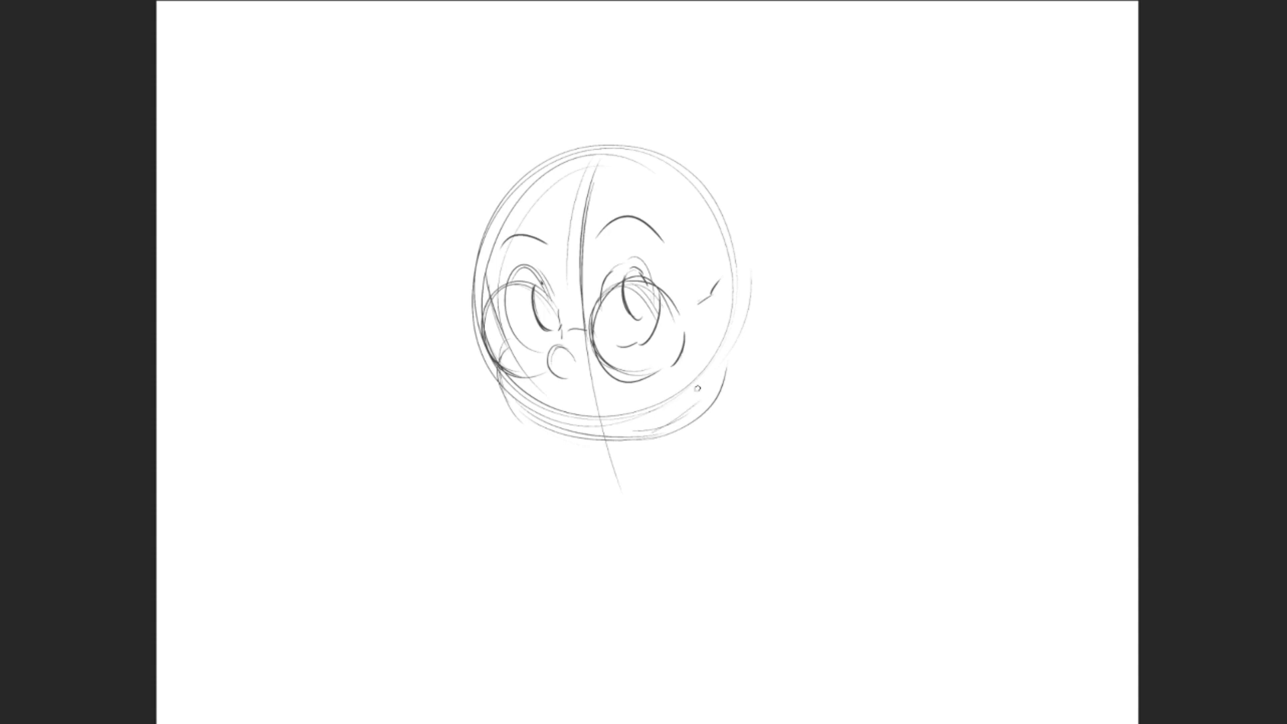
- Sketch the jawline, the ear and the loose hair strands around the ear on the character's head
drag(721, 367, 633, 439)
drag(700, 401, 611, 450)
mouse_move(738, 275)
mouse_down()
mouse_move(714, 322)
mouse_move(721, 355)
mouse_move(710, 345)
mouse_up()
mouse_move(701, 255)
mouse_down()
mouse_move(757, 331)
mouse_move(723, 365)
mouse_up()
drag(747, 310, 724, 367)
drag(717, 400, 744, 387)
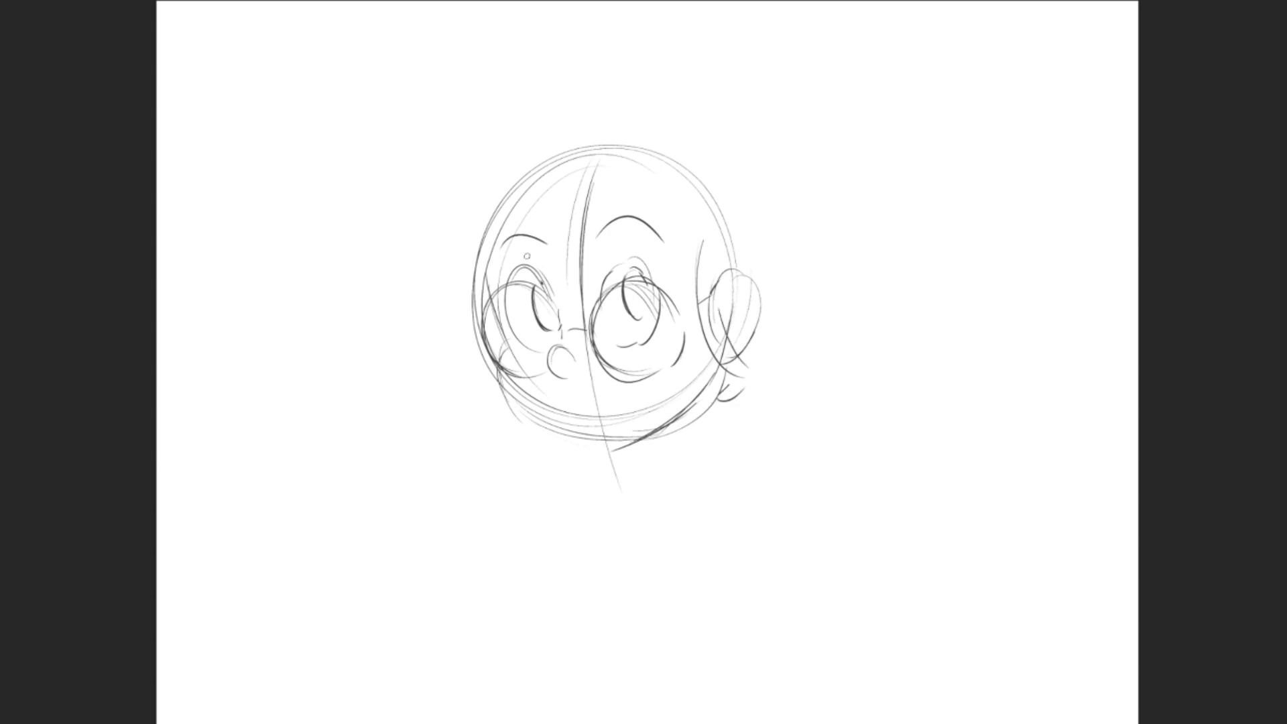
- Sketch the parted fringe over the forehead and the rounded outer silhouette of the hair around the head
drag(591, 181, 482, 276)
drag(555, 243, 460, 306)
mouse_move(604, 169)
mouse_down()
mouse_move(624, 234)
mouse_move(683, 249)
mouse_up()
drag(578, 144, 462, 329)
drag(489, 167, 488, 376)
mouse_move(604, 122)
mouse_down()
mouse_move(682, 115)
mouse_move(784, 248)
mouse_move(754, 352)
mouse_up()
drag(709, 124, 783, 216)
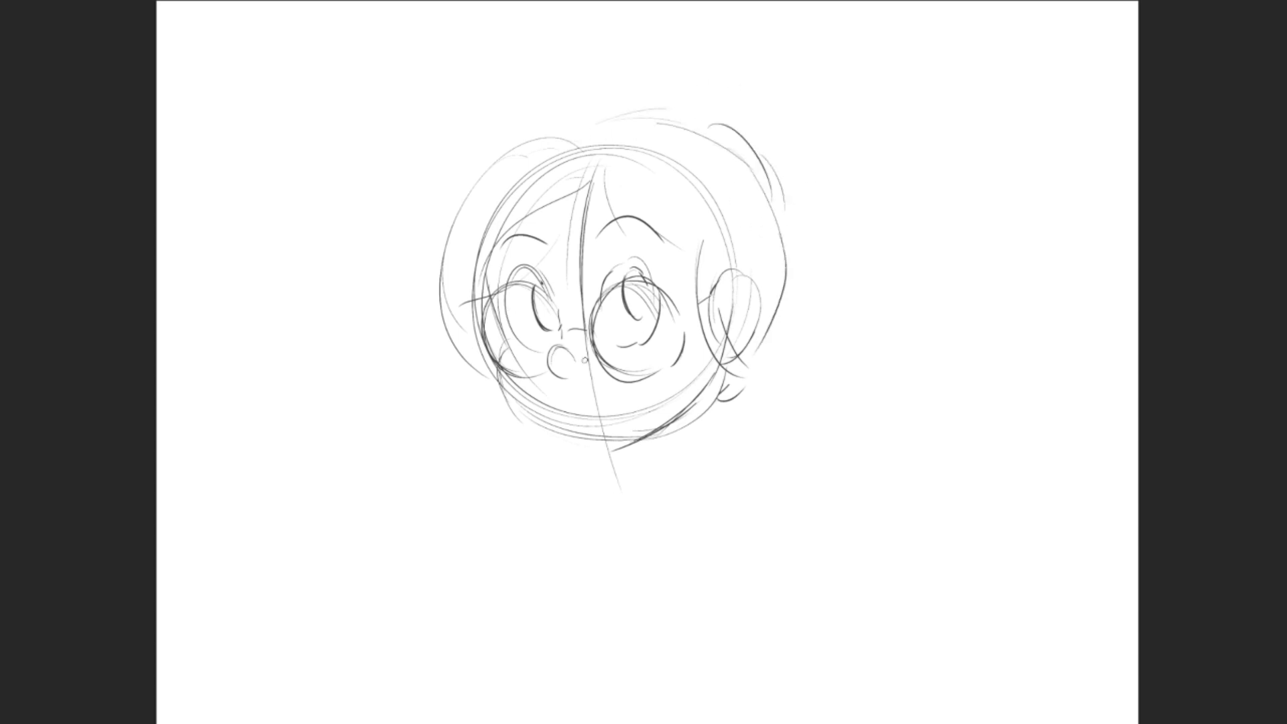
- Sketch a slanted smile below the nose and shade the pupils of both eyes
drag(576, 412, 623, 384)
drag(636, 278, 638, 320)
drag(540, 299, 549, 322)
- Sketch a large spiky ponytail extending up and outward from the back of the head
mouse_move(699, 98)
mouse_down()
mouse_move(721, 2)
mouse_move(790, 59)
mouse_up()
mouse_move(827, 10)
mouse_down()
mouse_move(937, 81)
mouse_move(838, 186)
mouse_up()
drag(909, 223, 785, 221)
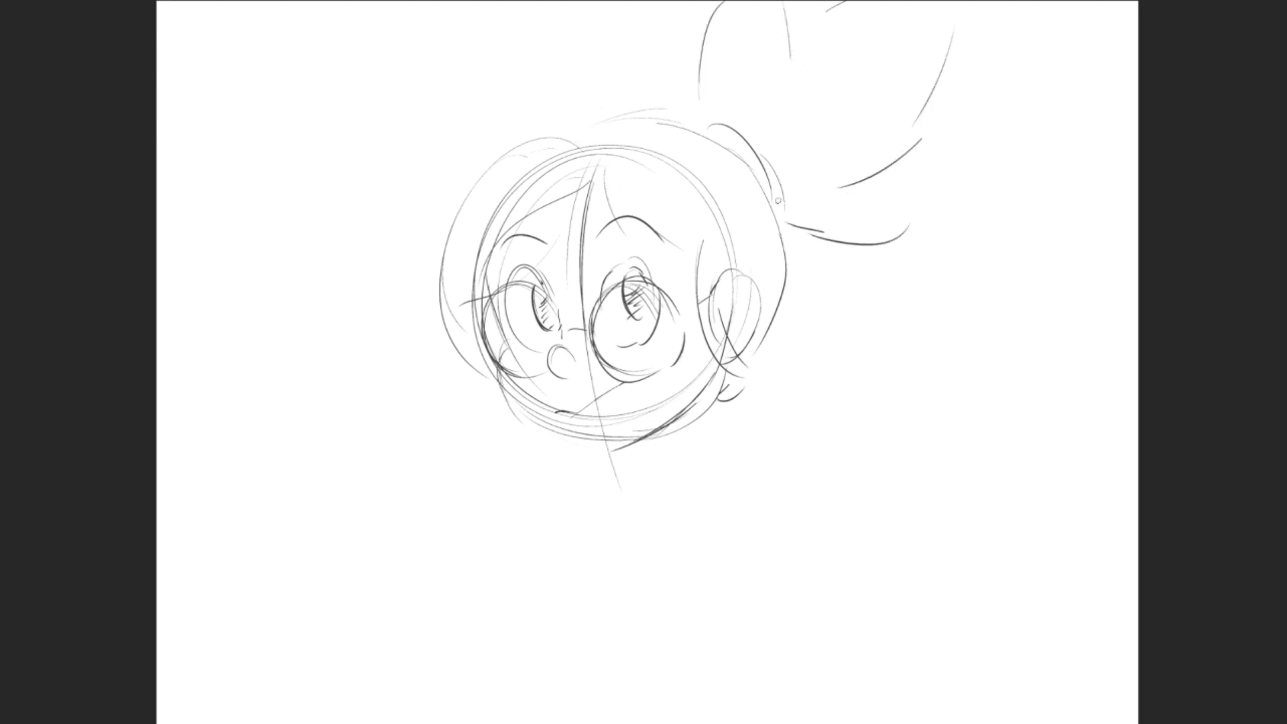
- Sketch the neck, the open shirt collar and both sides of the torso beneath the head
mouse_move(666, 434)
mouse_down()
mouse_move(660, 489)
mouse_move(633, 489)
mouse_up()
drag(684, 446, 581, 521)
mouse_move(643, 476)
mouse_down()
mouse_move(720, 526)
mouse_move(708, 539)
mouse_up()
drag(544, 640, 583, 518)
mouse_move(720, 580)
mouse_down()
mouse_move(706, 684)
mouse_move(711, 653)
mouse_up()
drag(599, 494, 536, 684)
drag(569, 597, 529, 723)
drag(712, 637, 701, 548)
mouse_move(703, 447)
mouse_down()
mouse_move(673, 442)
mouse_move(634, 483)
mouse_move(687, 508)
mouse_move(708, 485)
mouse_up()
mouse_move(607, 455)
mouse_down()
mouse_move(552, 487)
mouse_move(588, 507)
mouse_up()
- Sketch the shoulders and short sleeves, plus the bent arm with its hand resting on the hip
drag(713, 473, 768, 522)
mouse_move(709, 456)
mouse_down()
mouse_move(774, 512)
mouse_move(733, 620)
mouse_up()
drag(789, 561, 858, 639)
mouse_move(765, 594)
mouse_down()
mouse_move(805, 637)
mouse_move(856, 639)
mouse_move(714, 722)
mouse_up()
mouse_move(847, 644)
mouse_down()
mouse_move(789, 718)
mouse_move(750, 723)
mouse_up()
mouse_move(721, 697)
mouse_down()
mouse_move(693, 695)
mouse_move(688, 723)
mouse_up()
mouse_move(567, 514)
mouse_down()
mouse_move(513, 569)
mouse_move(486, 569)
mouse_move(490, 558)
mouse_move(527, 605)
mouse_up()
drag(522, 607, 538, 640)
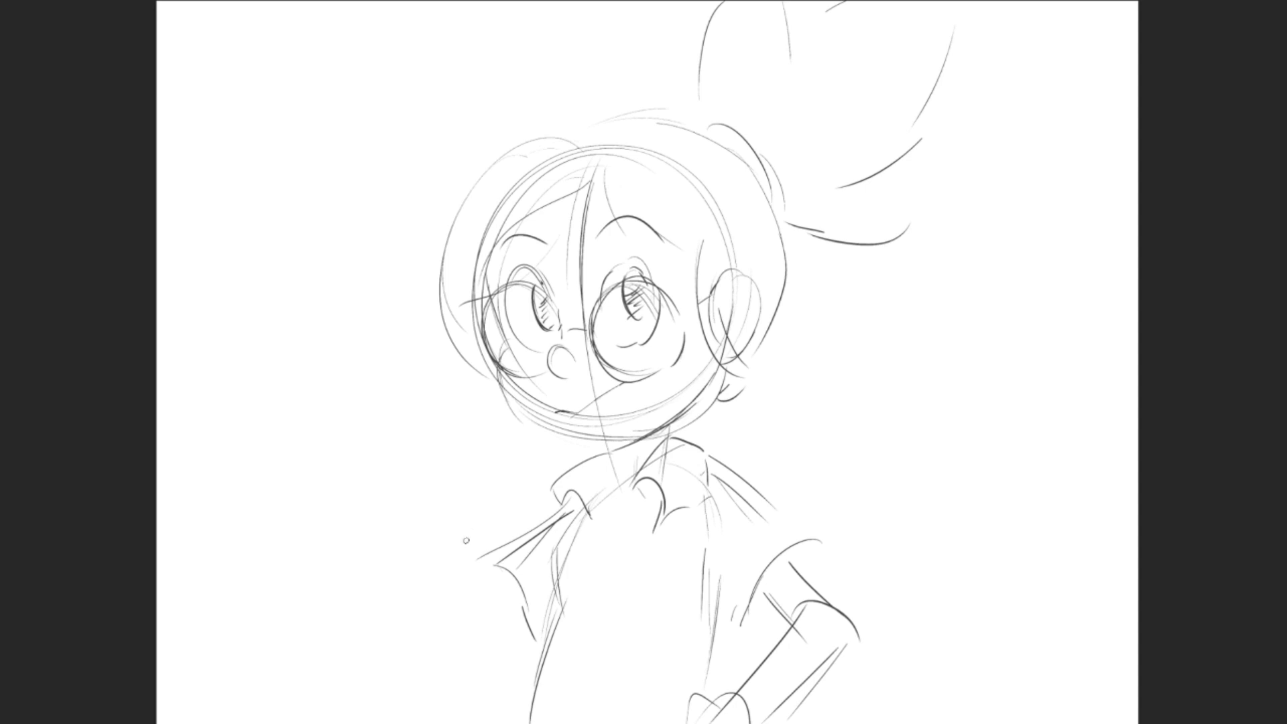
- Sketch the raised arm on the other side, with a bent elbow, a forearm and a clenched fist
drag(508, 581, 434, 625)
drag(434, 625, 468, 644)
drag(343, 500, 376, 569)
drag(357, 502, 416, 569)
drag(164, 449, 105, 611)
drag(215, 566, 175, 664)
mouse_move(162, 447)
mouse_down()
mouse_move(204, 420)
mouse_move(227, 449)
mouse_up()
drag(248, 504, 229, 536)
- Add flicked hair tips at the nape and a small placket at the shirt's neckline
drag(888, 296, 862, 370)
drag(856, 364, 801, 449)
drag(826, 500, 742, 518)
drag(577, 632, 567, 675)
drag(567, 674, 593, 677)
drag(598, 633, 592, 675)
- Add a layer named "clean up sketch" above the sketch layer and begin drawing the hair on it in dark lines
key(z)
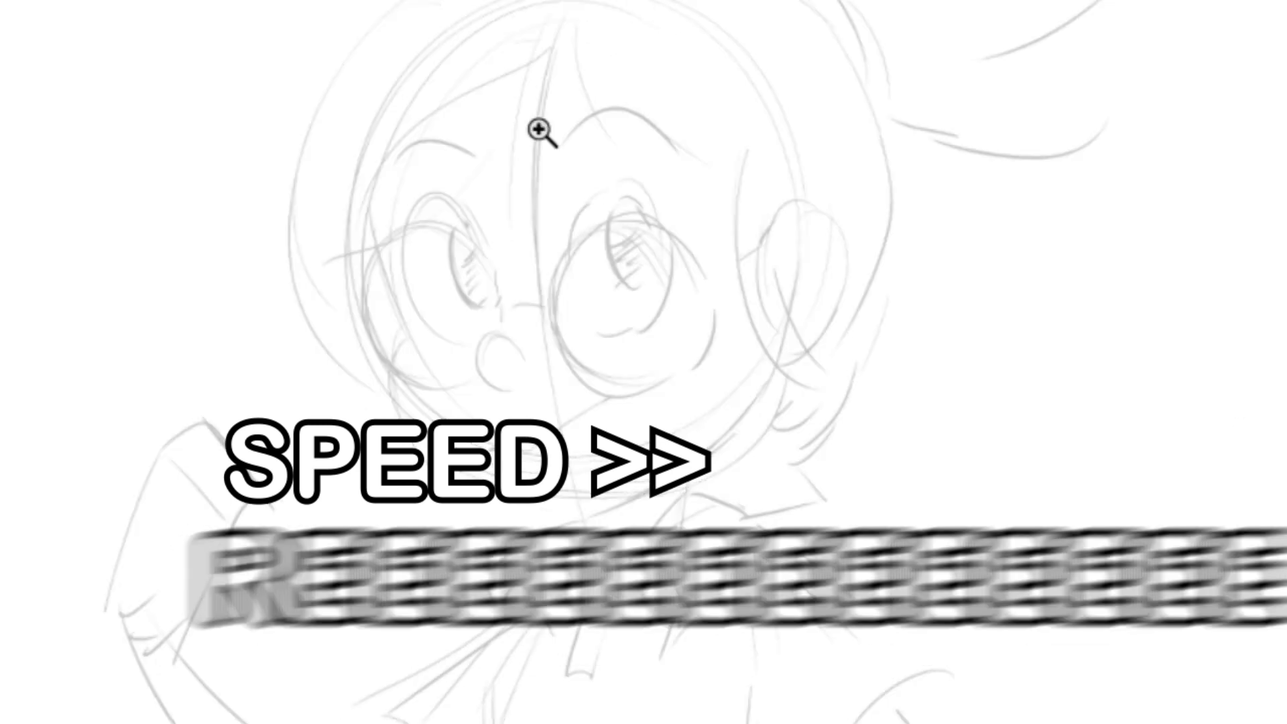
drag(538, 129, 469, 132)
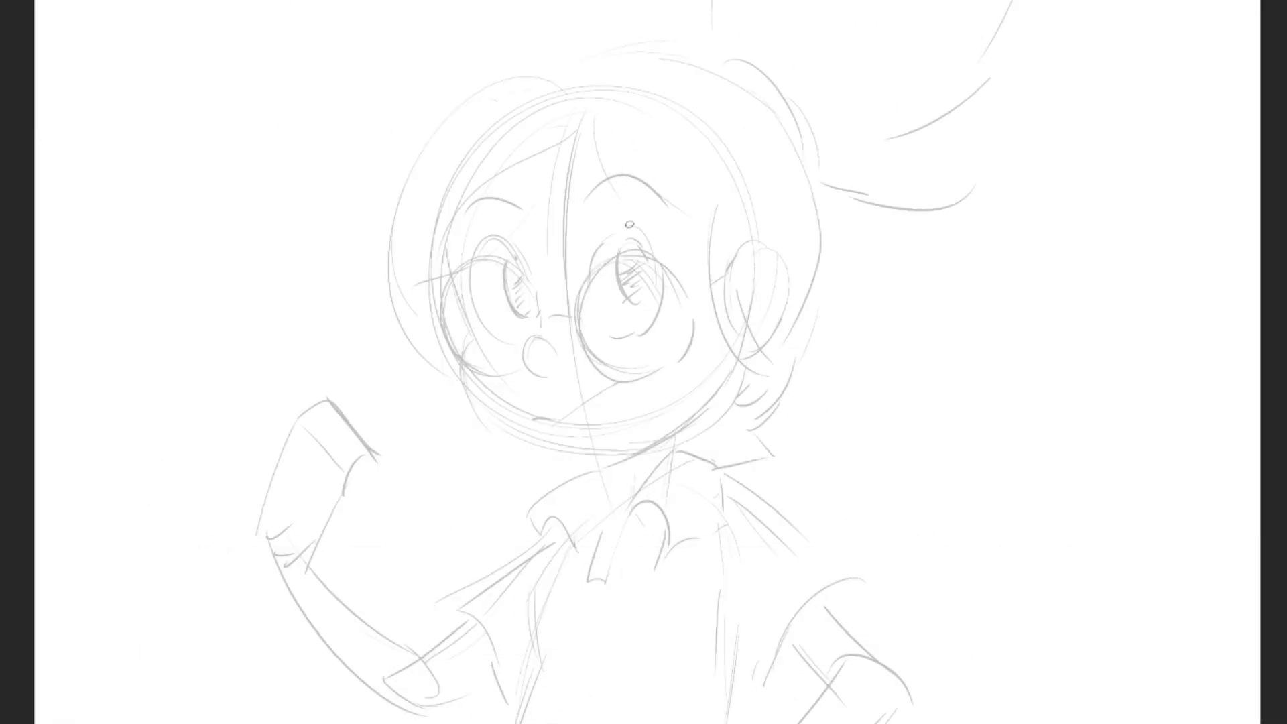
key(ctrl+alt+shift+n)
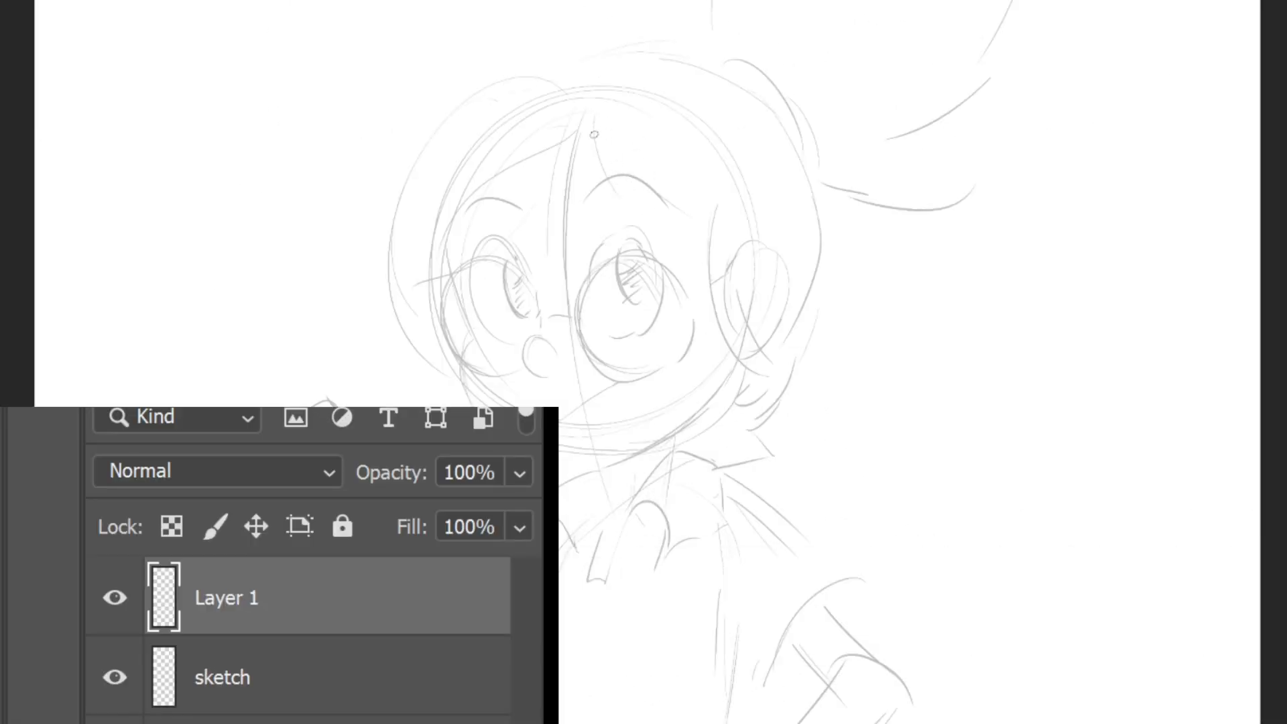
double_click(236, 609)
drag(593, 114, 695, 259)
text(clean up sd)
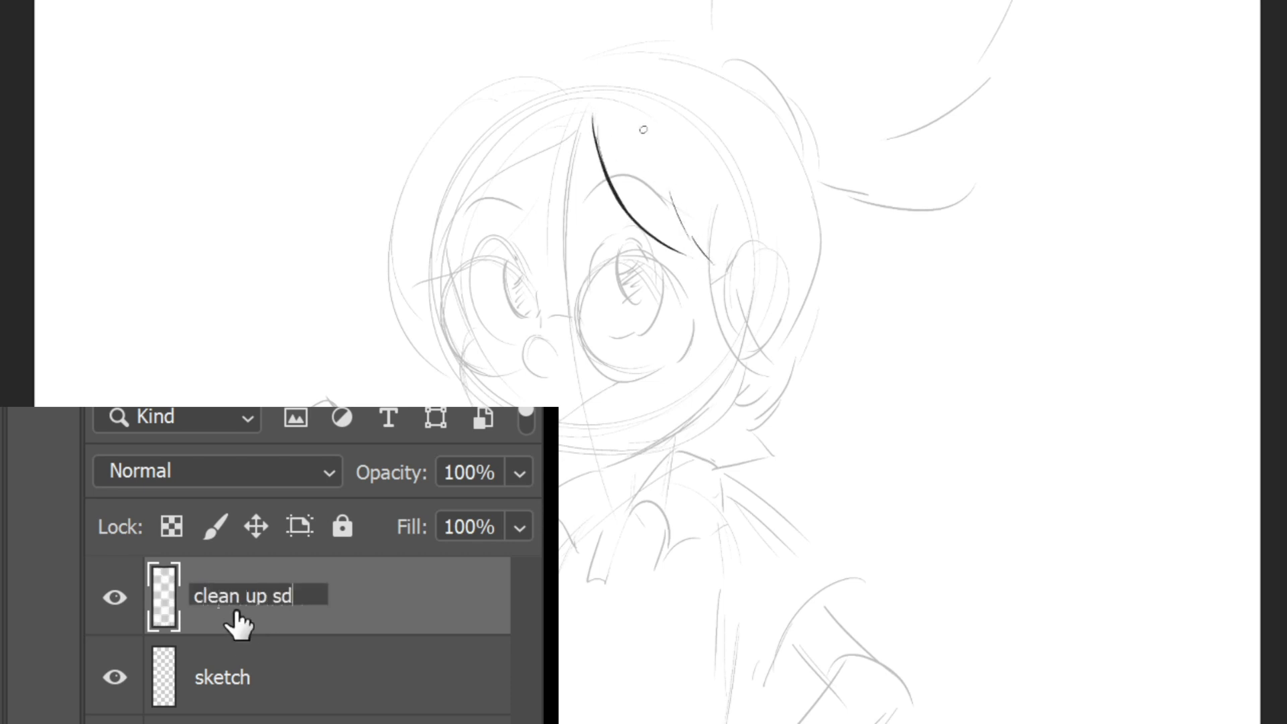
key(BackSpace)
text(ketch)
mouse_move(549, 73)
mouse_down()
mouse_move(485, 85)
mouse_move(405, 228)
mouse_up()
key(Return)
- Trace the outer hair contour beside the face, the shorter side of the fringe and the adjoining face edge
drag(456, 112, 406, 334)
drag(393, 209, 472, 393)
mouse_move(593, 117)
mouse_down()
mouse_move(522, 183)
mouse_move(441, 321)
mouse_move(486, 413)
mouse_up()
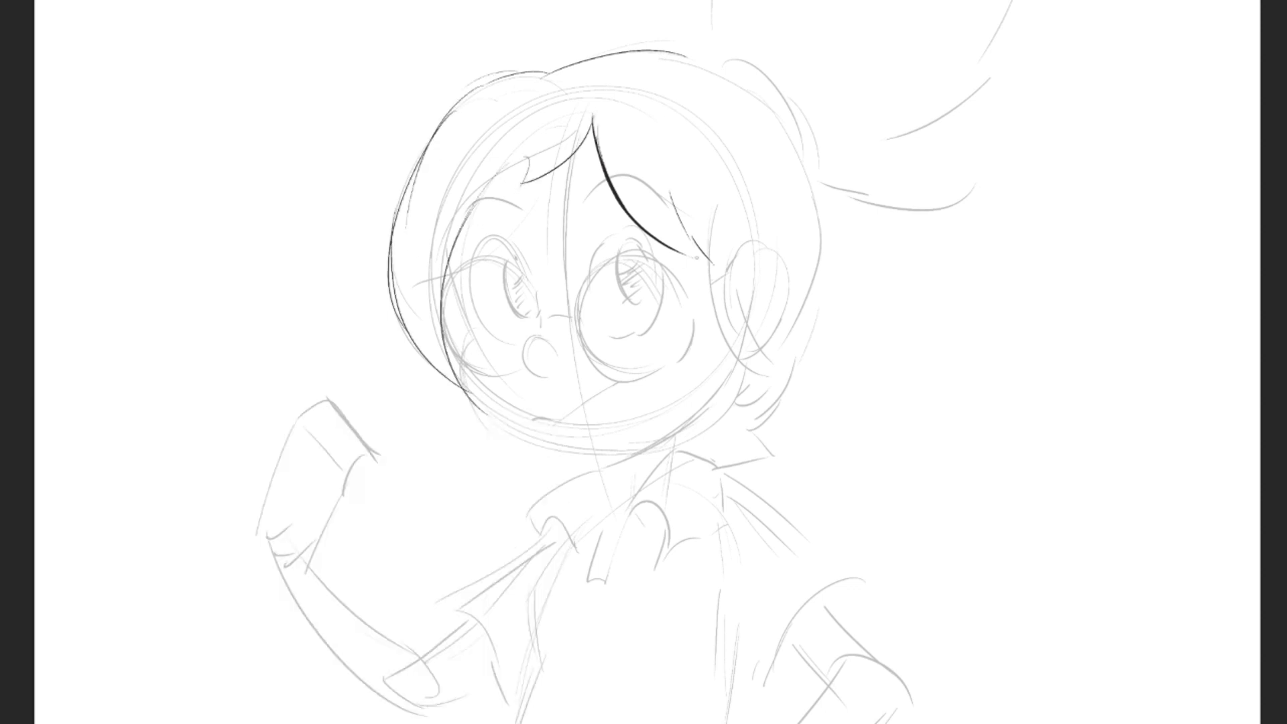
- Draw clean lines for the lock in front of the ear, the back of the head and the nape's pointed tips
mouse_move(699, 256)
mouse_down()
mouse_move(728, 362)
mouse_move(754, 396)
mouse_move(798, 400)
mouse_up()
mouse_move(801, 394)
mouse_down()
mouse_move(776, 375)
mouse_move(749, 250)
mouse_up()
drag(711, 64, 818, 215)
mouse_move(764, 116)
mouse_down()
mouse_move(789, 362)
mouse_move(821, 363)
mouse_up()
mouse_move(822, 376)
mouse_down()
mouse_move(776, 421)
mouse_move(738, 434)
mouse_up()
drag(765, 429, 706, 454)
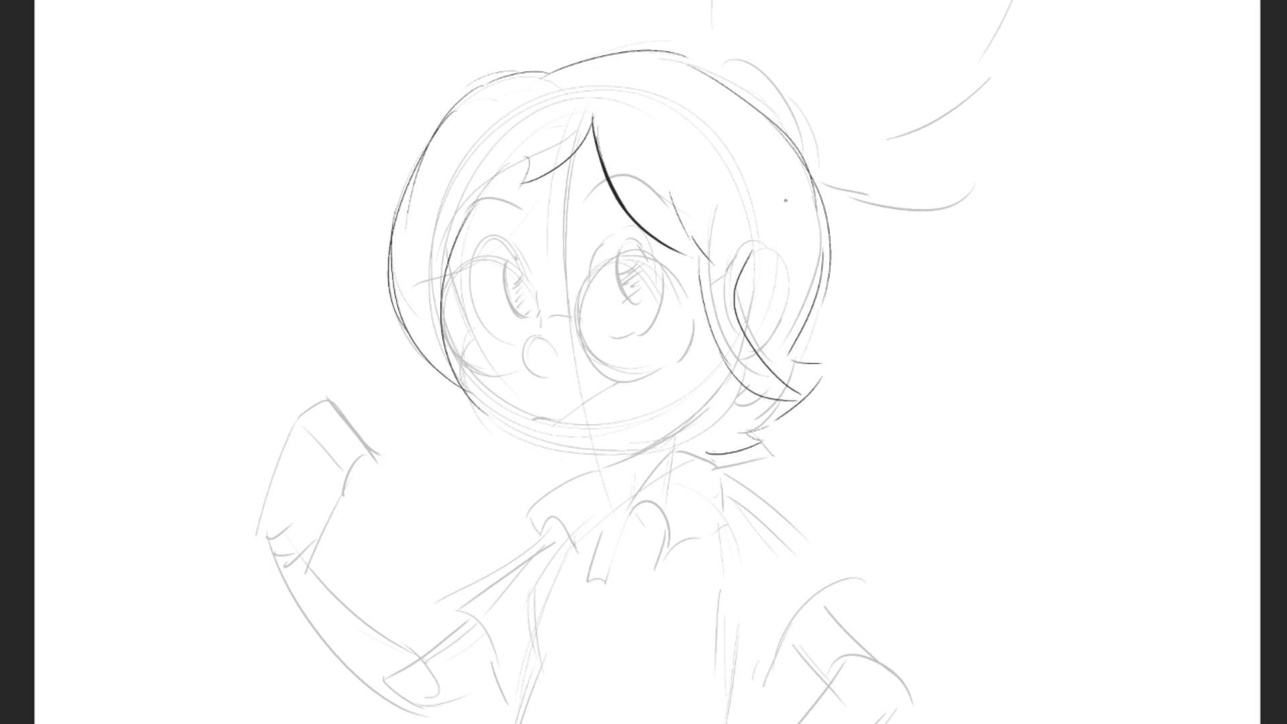
- Draw clean lines for the inner ear, the cheek, the chin and the round nose
mouse_move(746, 296)
mouse_down()
mouse_move(785, 328)
mouse_move(764, 349)
mouse_move(752, 319)
mouse_up()
mouse_move(446, 271)
mouse_down()
mouse_move(467, 334)
mouse_move(461, 383)
mouse_move(540, 439)
mouse_up()
mouse_move(479, 401)
mouse_down()
mouse_move(585, 449)
mouse_move(720, 397)
mouse_move(695, 405)
mouse_up()
mouse_move(547, 335)
mouse_down()
mouse_move(524, 359)
mouse_move(549, 376)
mouse_up()
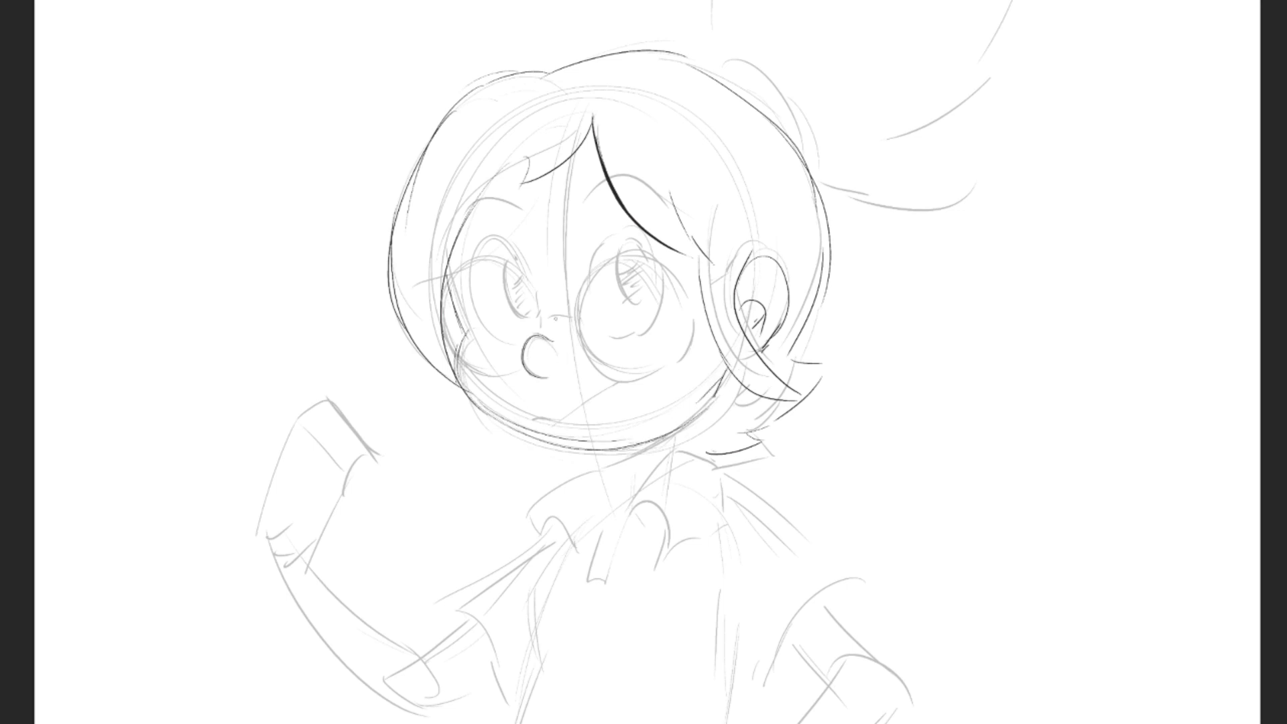
- Draw the round glasses over the eyes, with the nose bridge, both lens rims and the temple arm
mouse_move(550, 315)
mouse_down()
mouse_move(575, 319)
mouse_move(541, 330)
mouse_up()
drag(534, 285, 540, 333)
mouse_move(483, 257)
mouse_down()
mouse_move(515, 265)
mouse_move(534, 296)
mouse_up()
mouse_move(499, 256)
mouse_down()
mouse_move(470, 255)
mouse_move(444, 335)
mouse_move(494, 378)
mouse_move(525, 379)
mouse_up()
drag(522, 372, 530, 361)
mouse_move(588, 295)
mouse_down()
mouse_move(584, 361)
mouse_move(615, 267)
mouse_up()
mouse_move(607, 265)
mouse_down()
mouse_move(642, 260)
mouse_move(678, 286)
mouse_up()
mouse_move(689, 298)
mouse_down()
mouse_move(693, 340)
mouse_move(676, 361)
mouse_up()
drag(678, 351, 660, 367)
mouse_move(593, 299)
mouse_down()
mouse_move(623, 378)
mouse_move(649, 379)
mouse_up()
drag(692, 313, 707, 305)
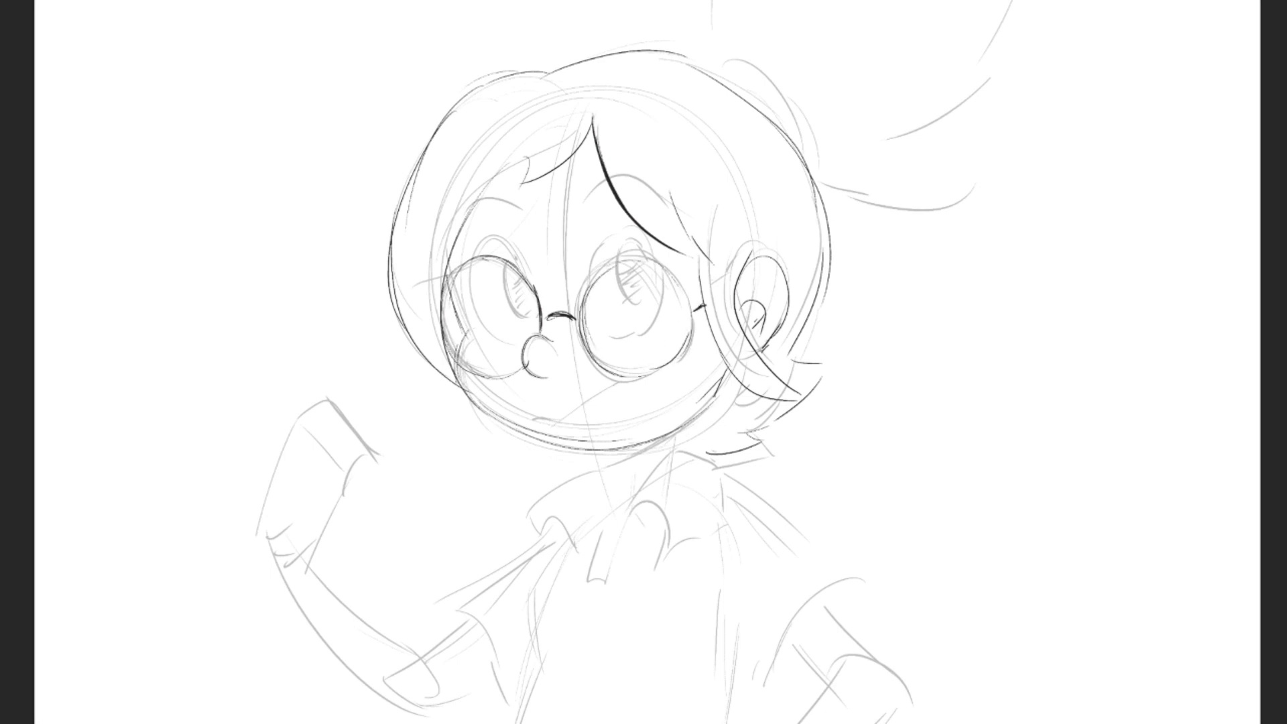
- Draw clean outlines, irises and pupils for both eyes and refine the wrist of the raised fist
mouse_move(512, 240)
mouse_down()
mouse_move(533, 288)
mouse_move(469, 281)
mouse_move(495, 342)
mouse_up()
drag(492, 342, 523, 333)
mouse_move(518, 254)
mouse_down()
mouse_move(508, 311)
mouse_move(534, 296)
mouse_move(520, 296)
mouse_up()
mouse_move(590, 260)
mouse_down()
mouse_move(592, 296)
mouse_move(636, 234)
mouse_move(663, 305)
mouse_move(643, 331)
mouse_move(608, 336)
mouse_up()
drag(623, 244, 620, 298)
drag(630, 235, 627, 303)
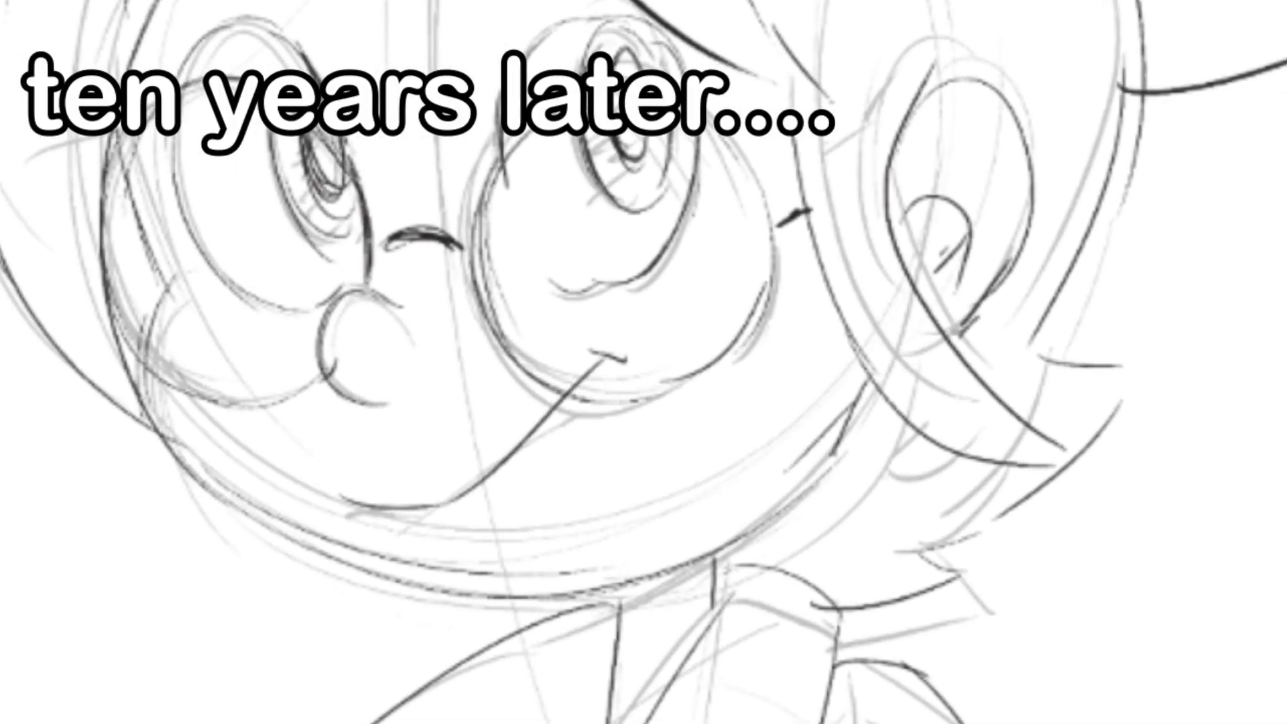
mouse_move(370, 508)
mouse_down()
mouse_move(361, 561)
mouse_move(329, 583)
mouse_up()
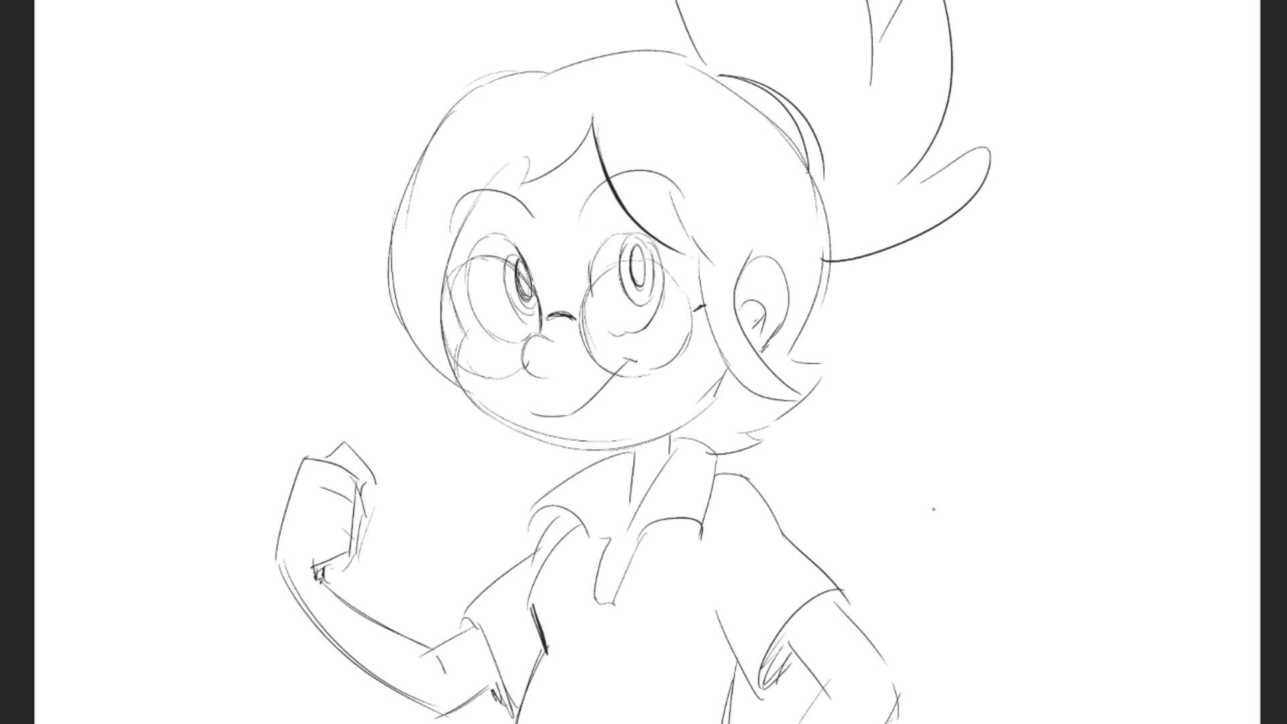
- Handwrite a numbered note beside the head with "1- initial", "2-" and a curved arrow
drag(143, 128, 151, 154)
mouse_move(189, 111)
mouse_down()
mouse_move(195, 124)
mouse_move(236, 100)
mouse_move(246, 75)
mouse_up()
drag(142, 199, 161, 215)
mouse_move(171, 189)
mouse_down()
mouse_move(118, 104)
mouse_move(134, 116)
mouse_up()
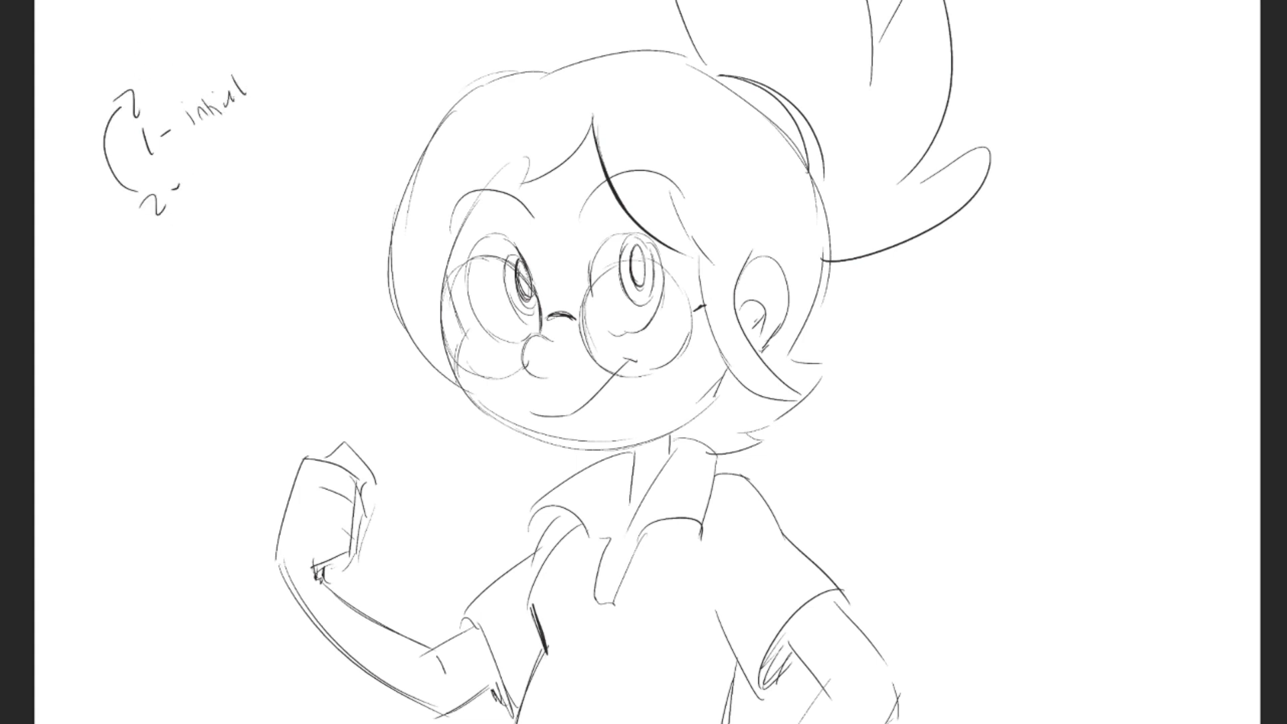
drag(142, 70, 214, 40)
mouse_move(109, 143)
mouse_down()
mouse_move(158, 227)
mouse_move(170, 193)
mouse_move(135, 45)
mouse_move(219, 154)
mouse_move(206, 13)
mouse_move(223, 130)
mouse_move(195, 115)
mouse_move(131, 144)
mouse_move(132, 189)
mouse_up()
- Add a layer named "FLATS", place it directly below the clean up sketch layer, and make clean up sketch active
click(332, 723)
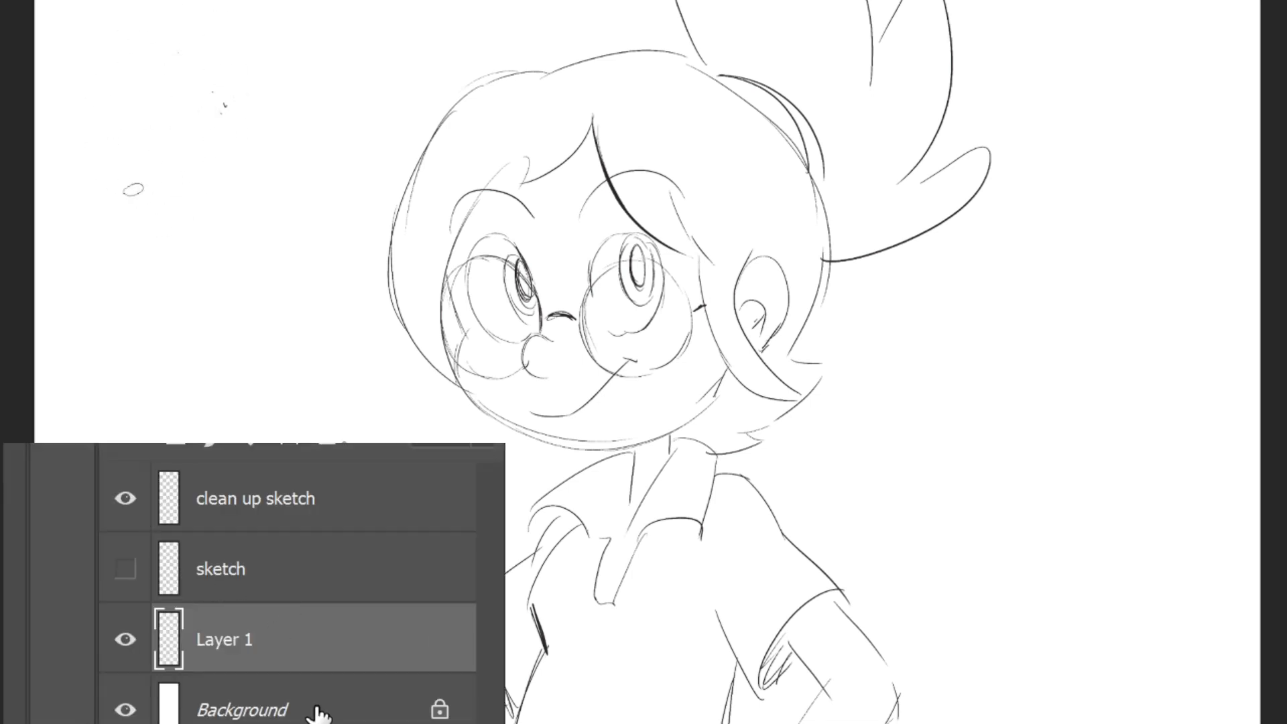
double_click(239, 641)
drag(233, 123, 259, 35)
text(FLATS)
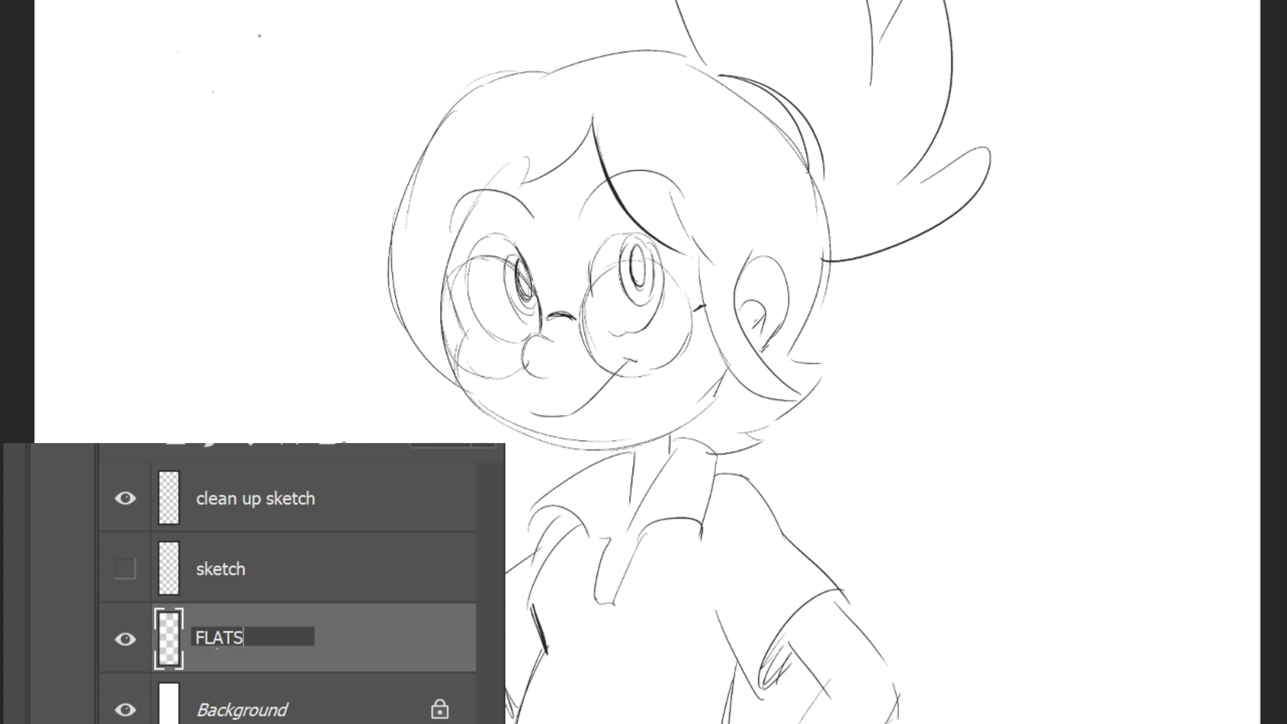
key(Return)
drag(241, 642, 264, 588)
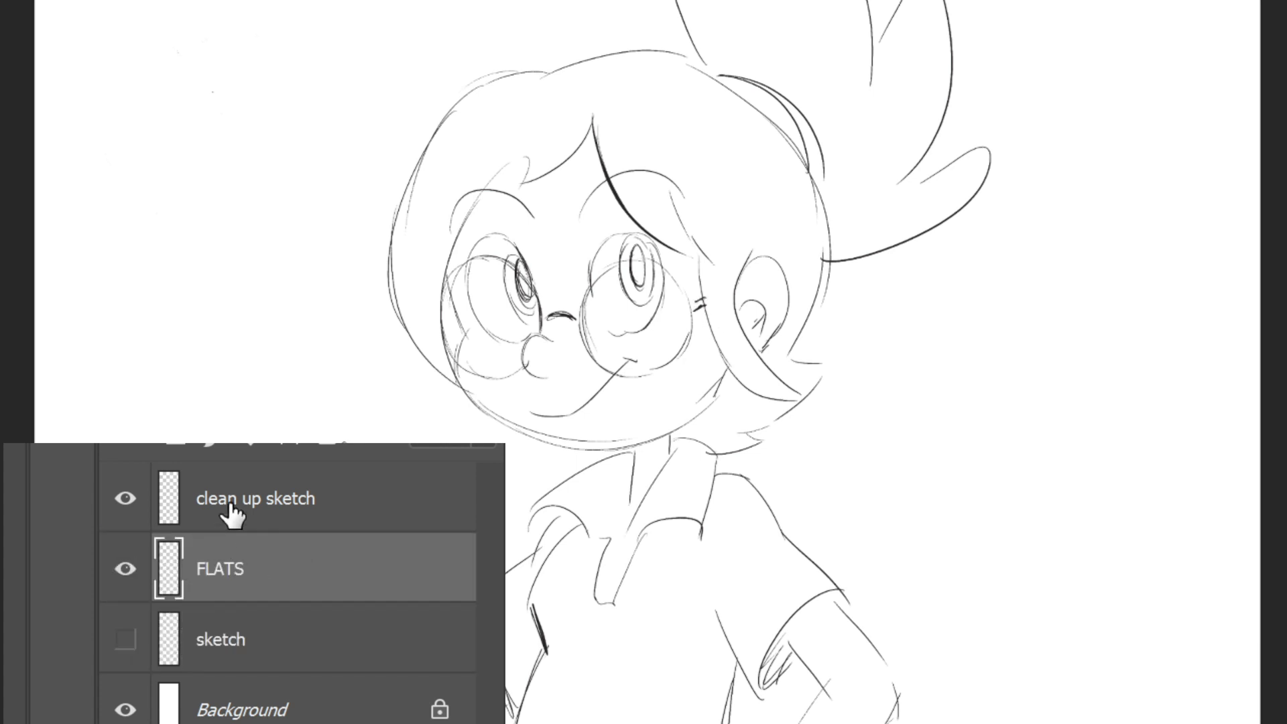
click(275, 520)
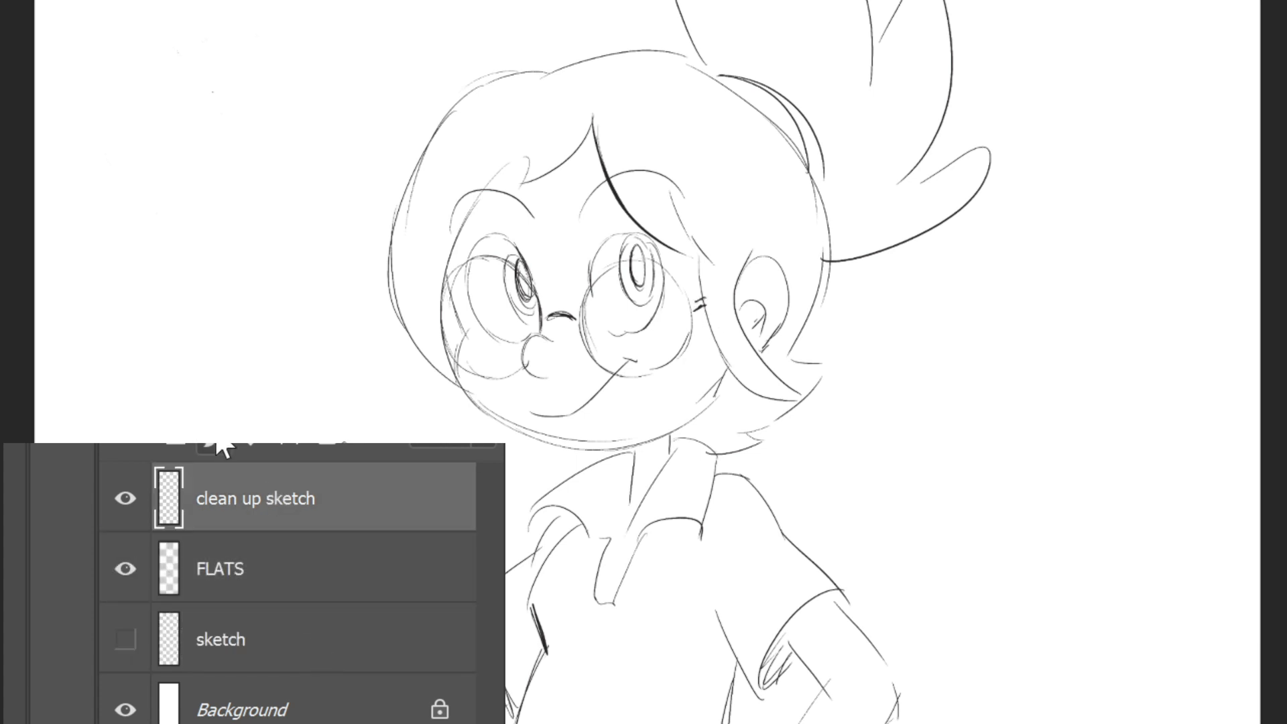
click(626, 510)
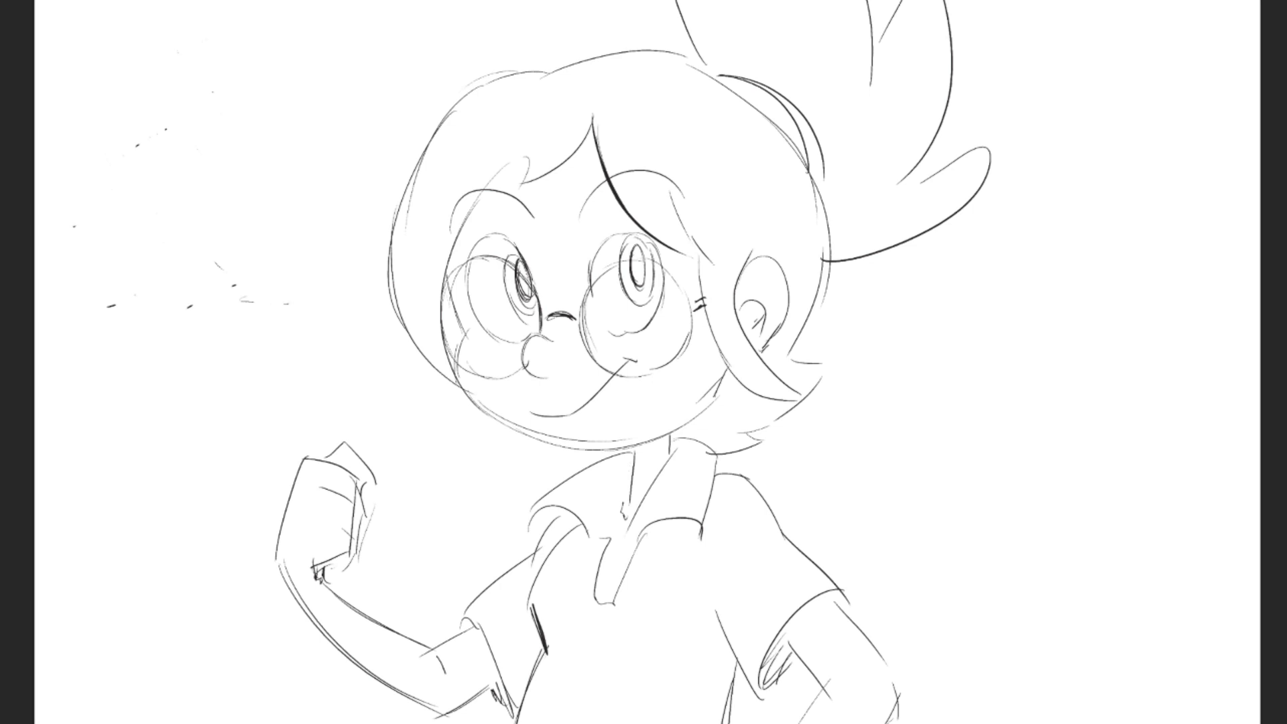
- Draw a diagram of two stacked sheets with arrows between them in the empty area beside the head
drag(131, 140, 161, 214)
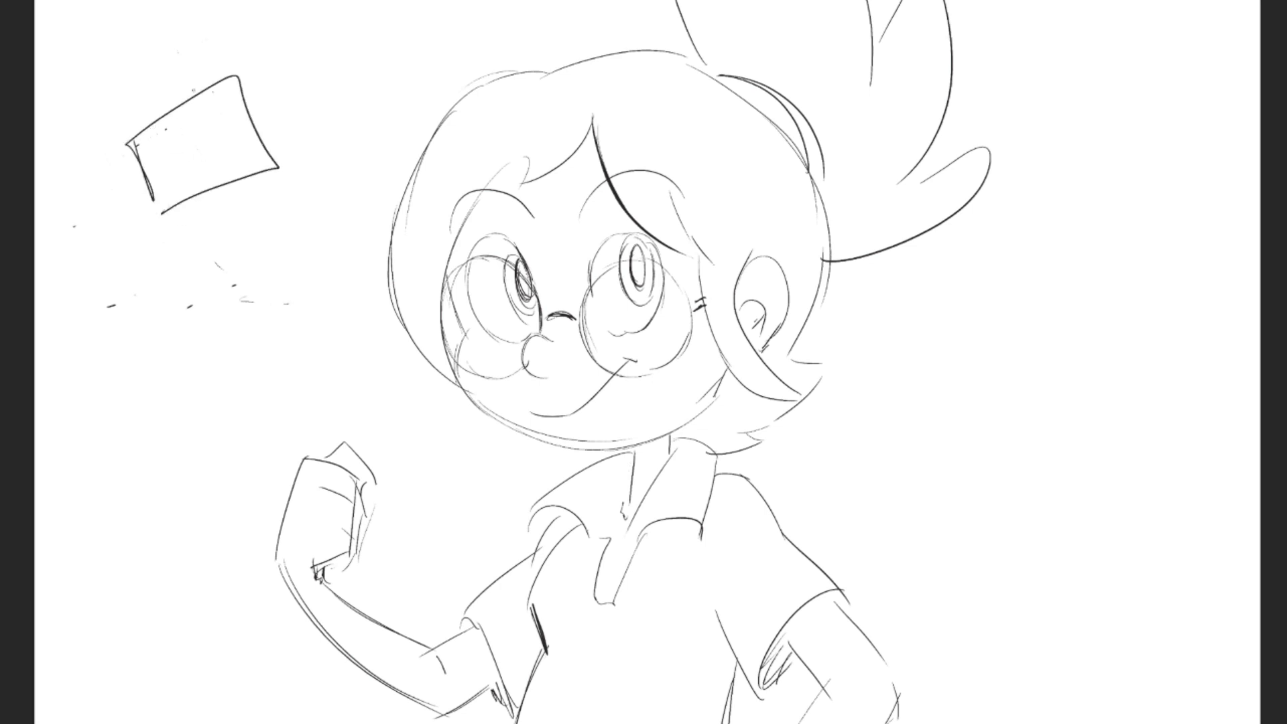
mouse_move(231, 114)
mouse_down()
mouse_move(282, 118)
mouse_move(289, 136)
mouse_up()
drag(134, 189, 171, 303)
mouse_move(169, 240)
mouse_down()
mouse_move(214, 314)
mouse_move(330, 287)
mouse_up()
drag(330, 287, 220, 340)
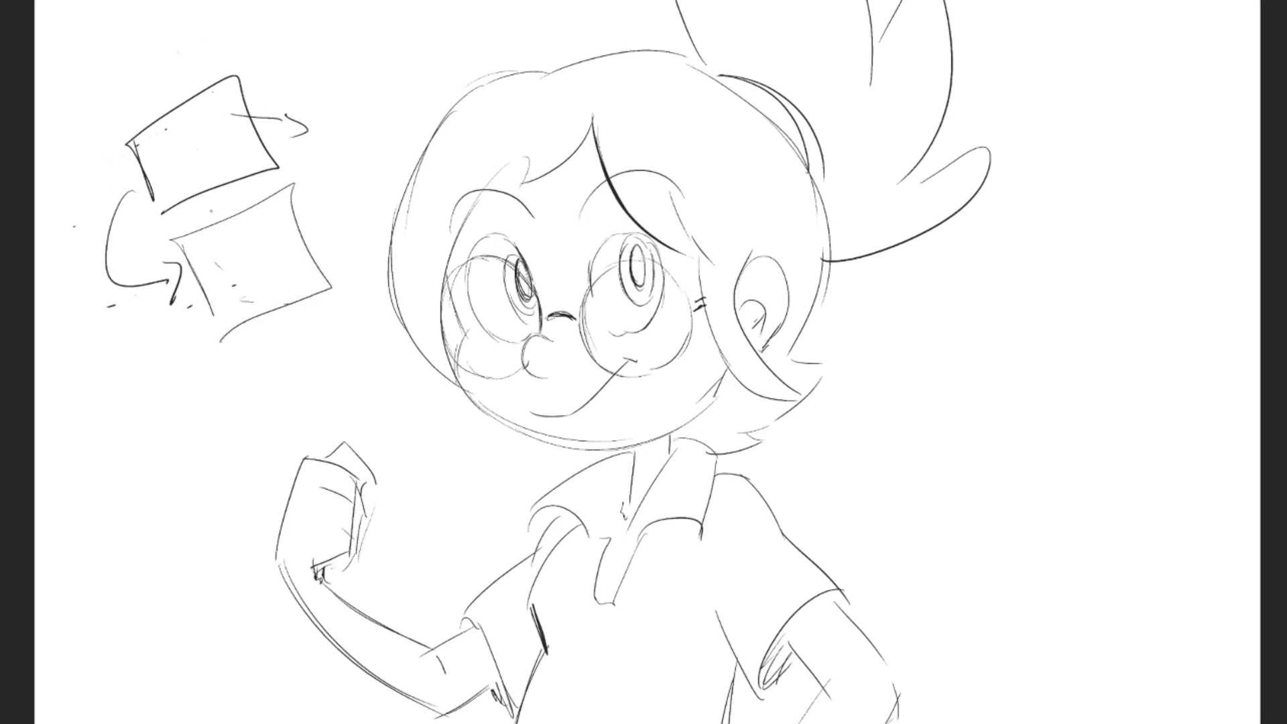
drag(303, 234, 338, 185)
drag(322, 259, 327, 230)
mouse_move(334, 244)
mouse_down()
mouse_move(347, 228)
mouse_move(346, 301)
mouse_move(294, 185)
mouse_move(305, 307)
mouse_move(258, 214)
mouse_move(203, 316)
mouse_move(288, 299)
mouse_move(259, 368)
mouse_up()
- Erase the diagram beside the head, delete its leftover marks within a lasso selection, and deselect
key(e)
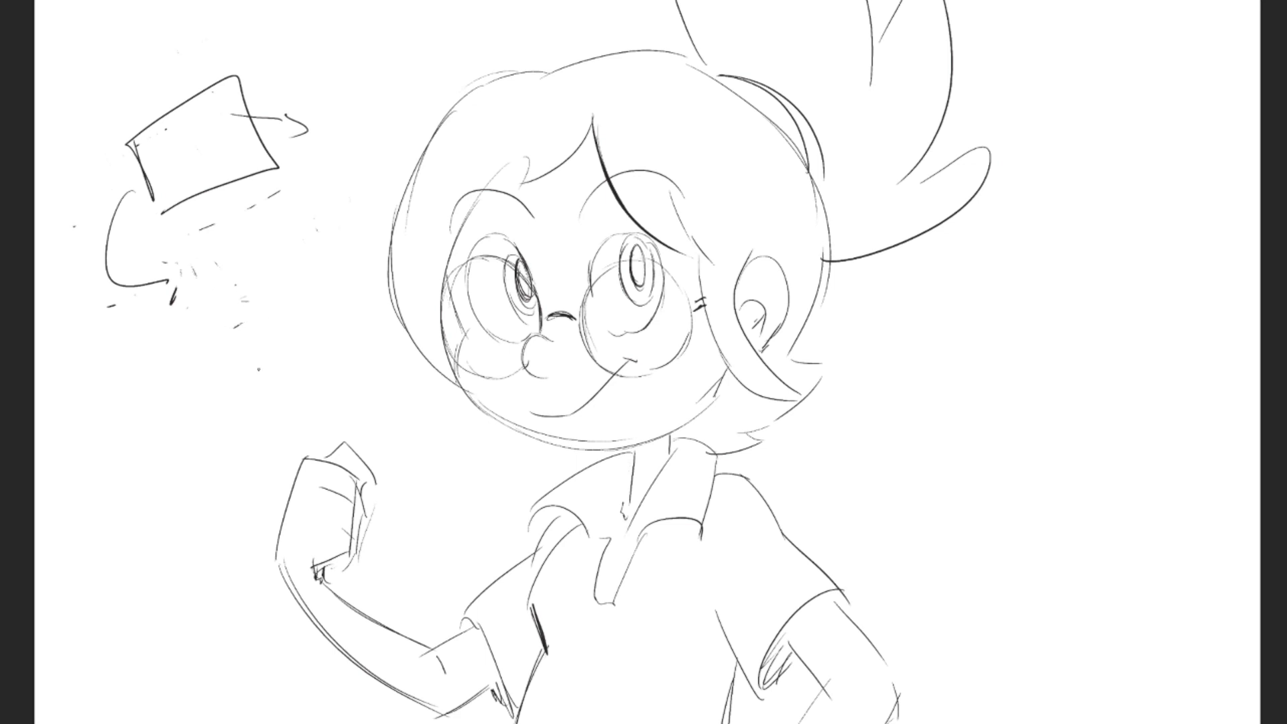
mouse_move(94, 348)
mouse_down()
mouse_move(392, 129)
mouse_move(101, 339)
mouse_up()
key(Delete)
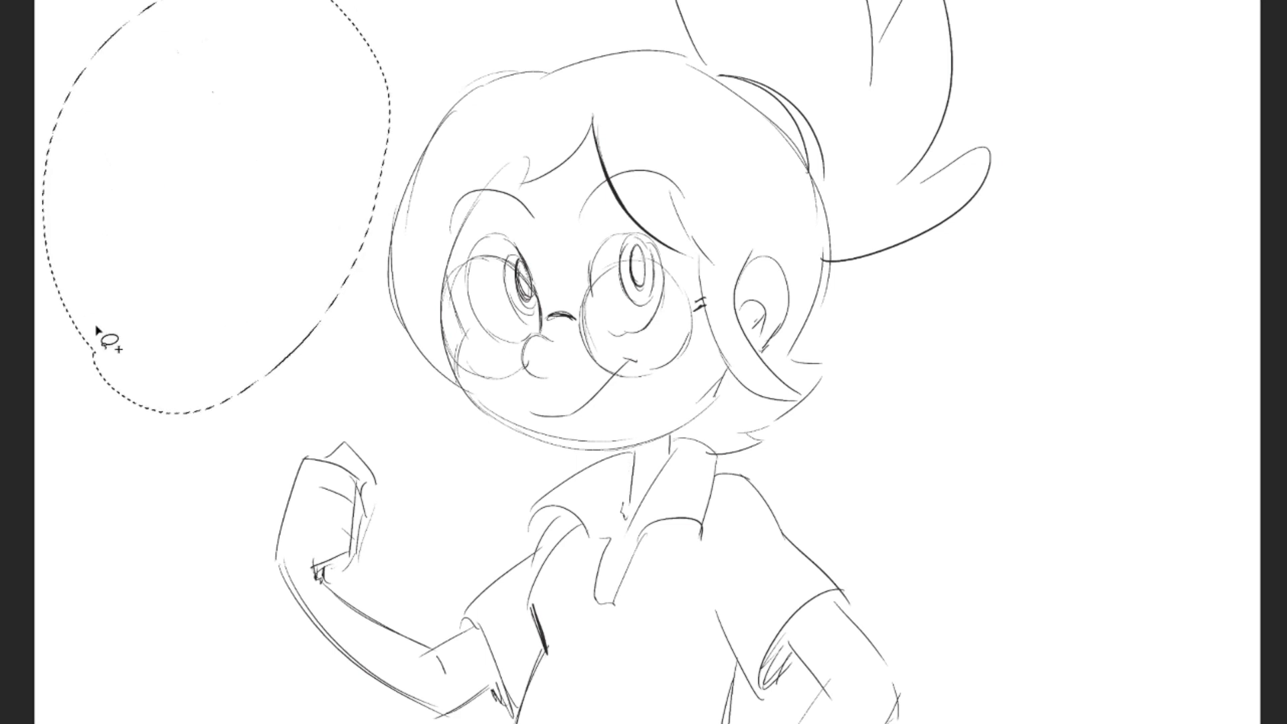
right_click(171, 91)
click(179, 96)
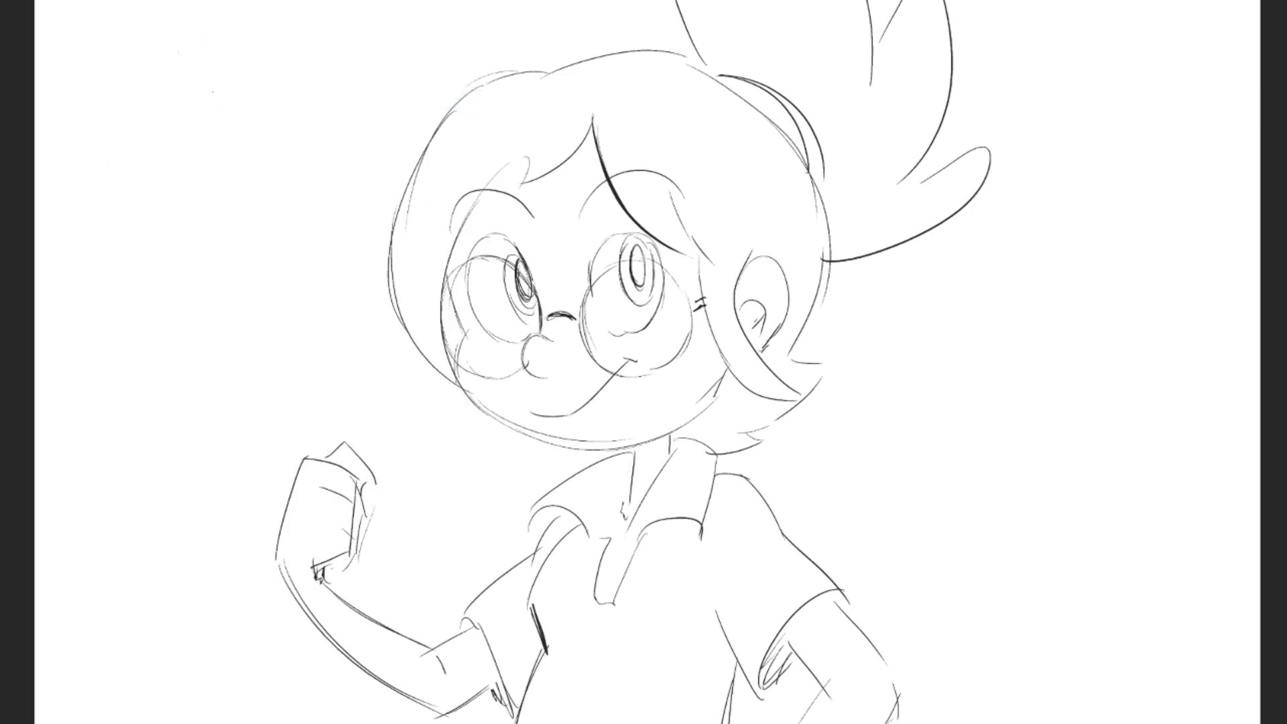
- Lower the opacity of the clean up sketch layer to 40%
key(ctrl+z)
key(ctrl+shift+z)
key(4)
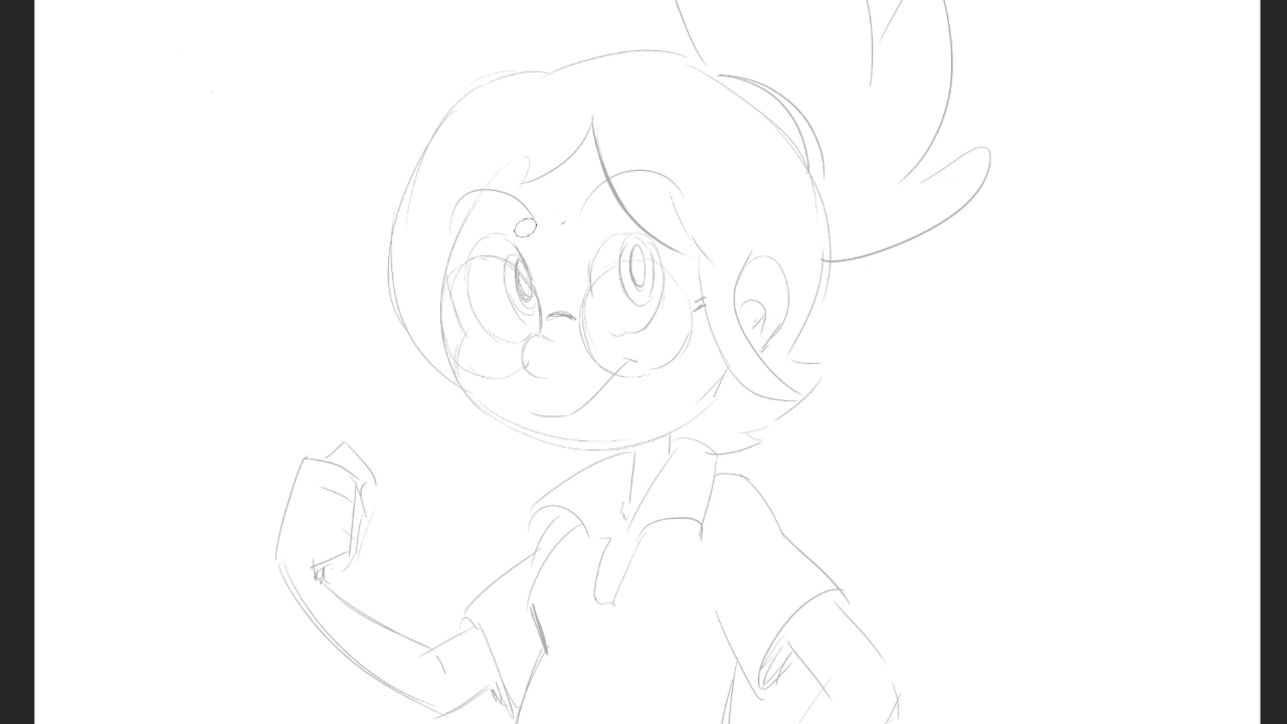
mouse_move(541, 139)
mouse_down()
mouse_move(453, 303)
mouse_move(461, 322)
mouse_up()
drag(454, 272, 474, 350)
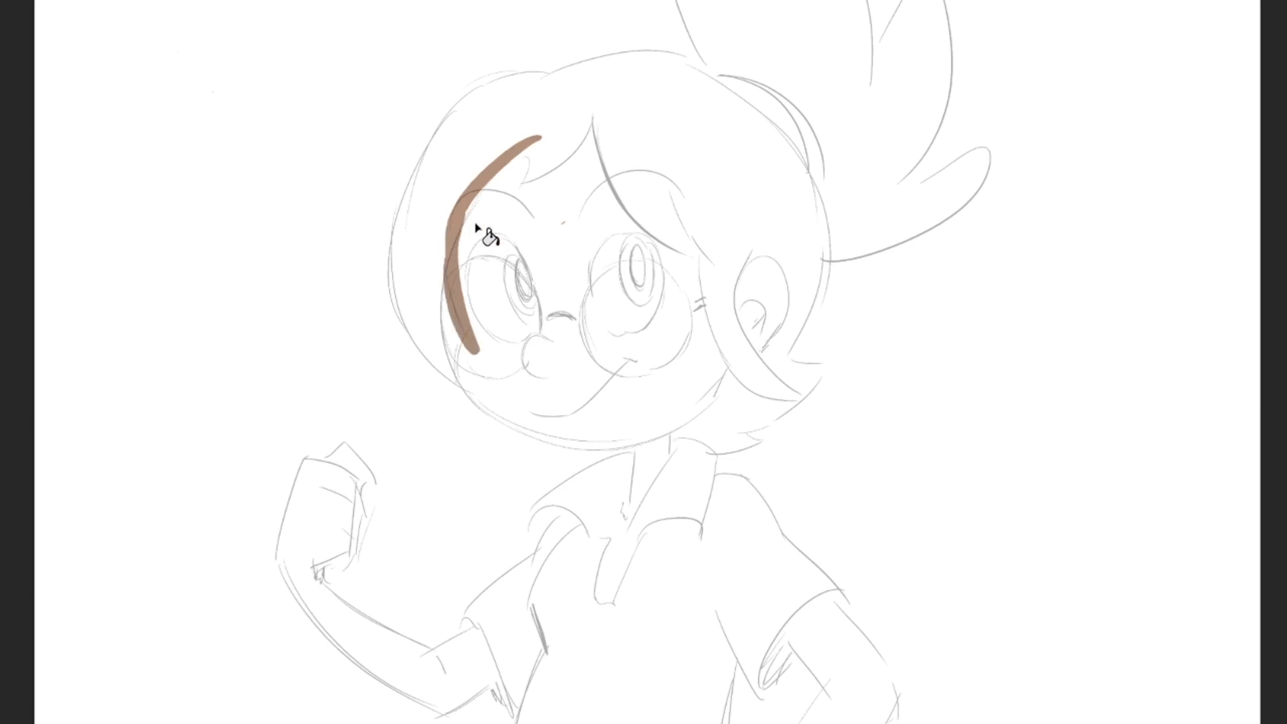
mouse_move(463, 208)
mouse_down()
mouse_move(452, 288)
mouse_move(453, 275)
mouse_up()
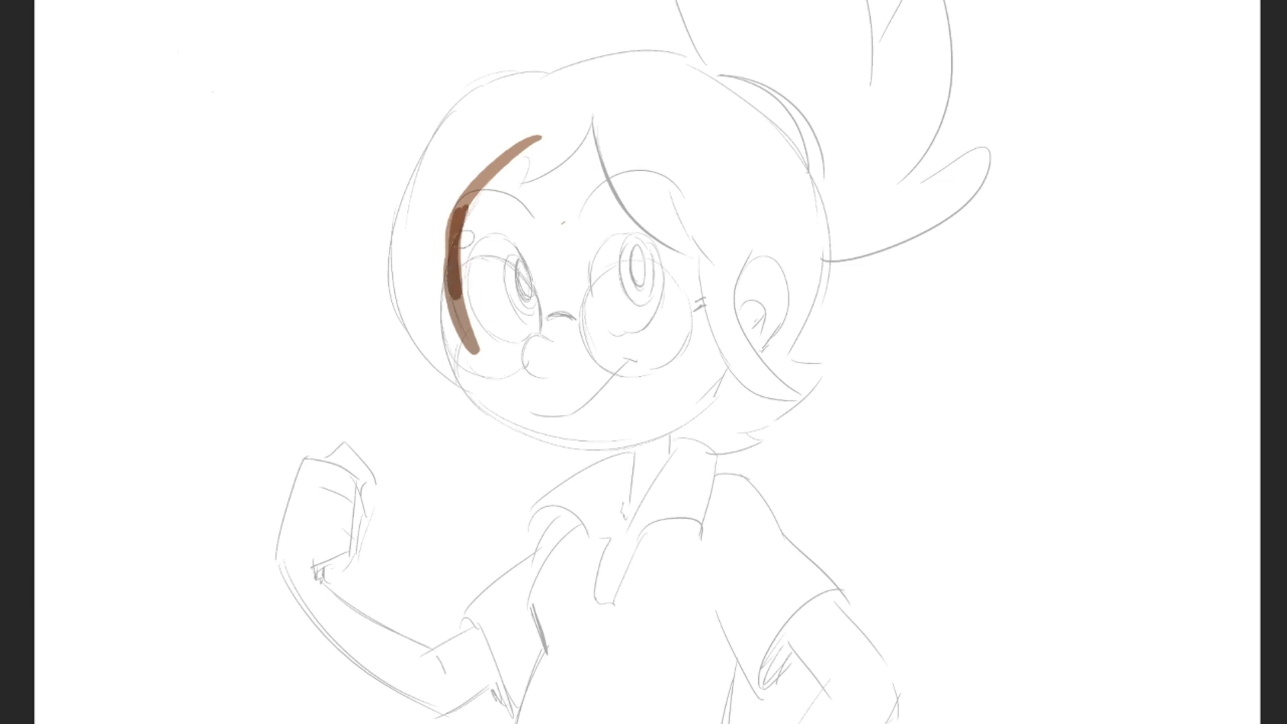
key(ctrl+z)
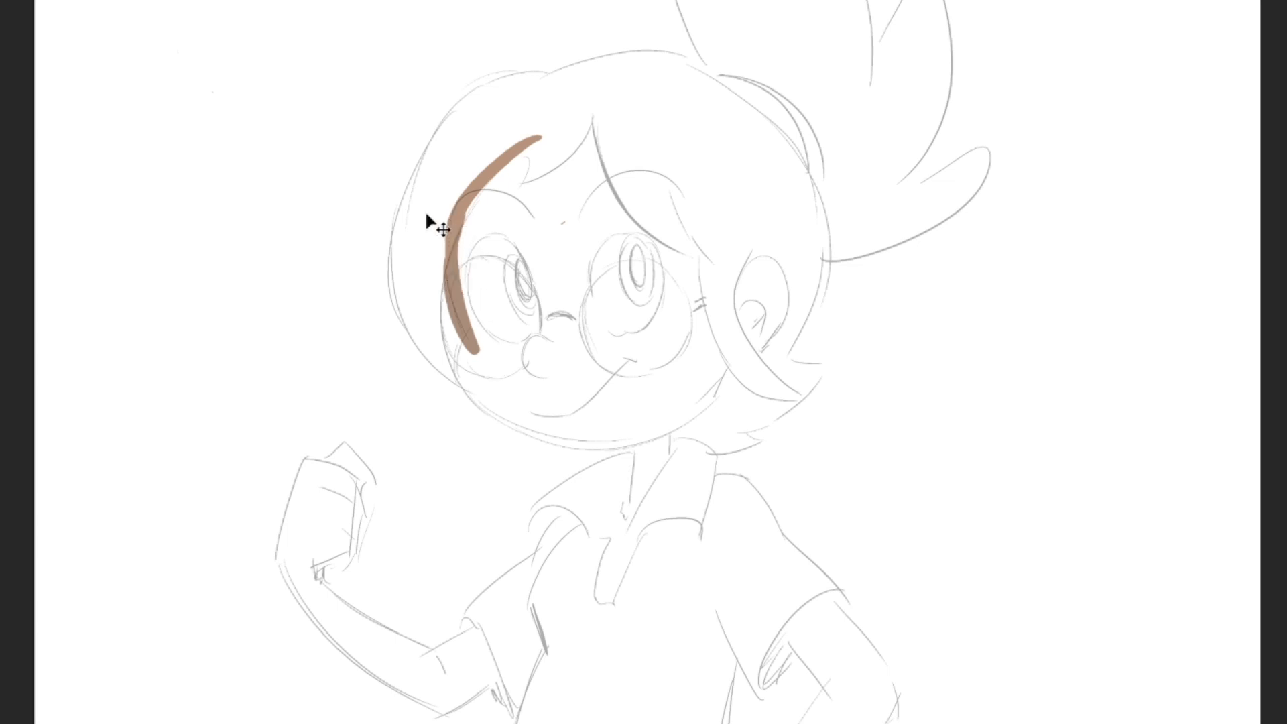
key(ctrl+z)
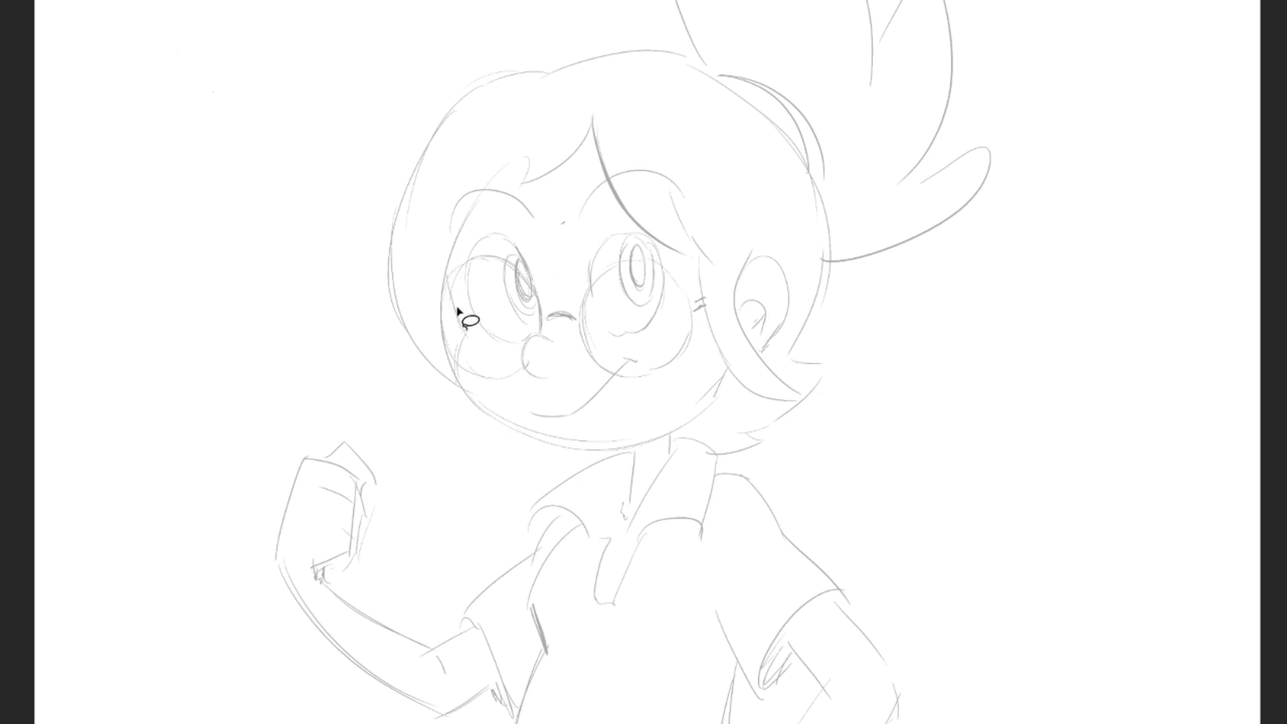
- Lasso all skin areas into one combined selection: the face with the ear, the neck and both bare arms
mouse_move(437, 244)
mouse_down()
mouse_move(467, 329)
mouse_move(514, 342)
mouse_move(570, 122)
mouse_move(432, 245)
mouse_up()
mouse_move(500, 144)
mouse_down()
mouse_move(739, 190)
mouse_move(760, 254)
mouse_move(791, 271)
mouse_move(787, 329)
mouse_move(732, 398)
mouse_move(623, 449)
mouse_move(502, 426)
mouse_move(445, 367)
mouse_up()
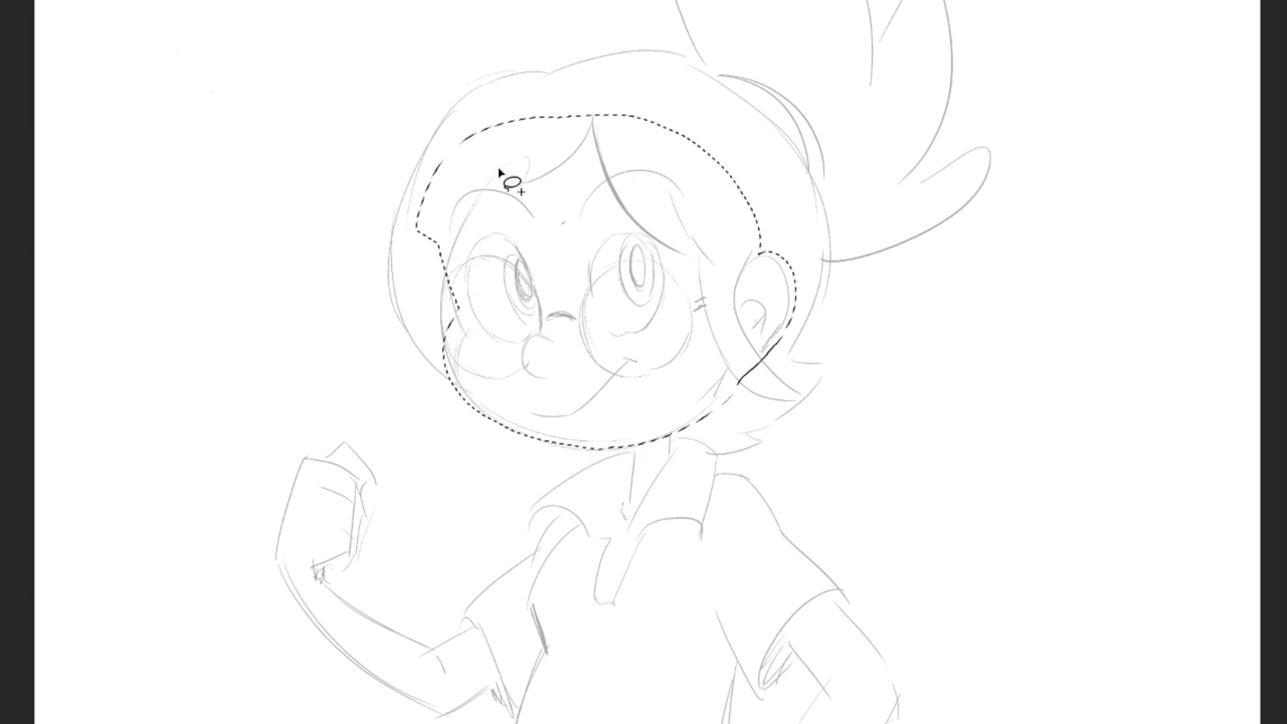
mouse_move(631, 456)
mouse_down()
mouse_move(625, 520)
mouse_move(671, 435)
mouse_up()
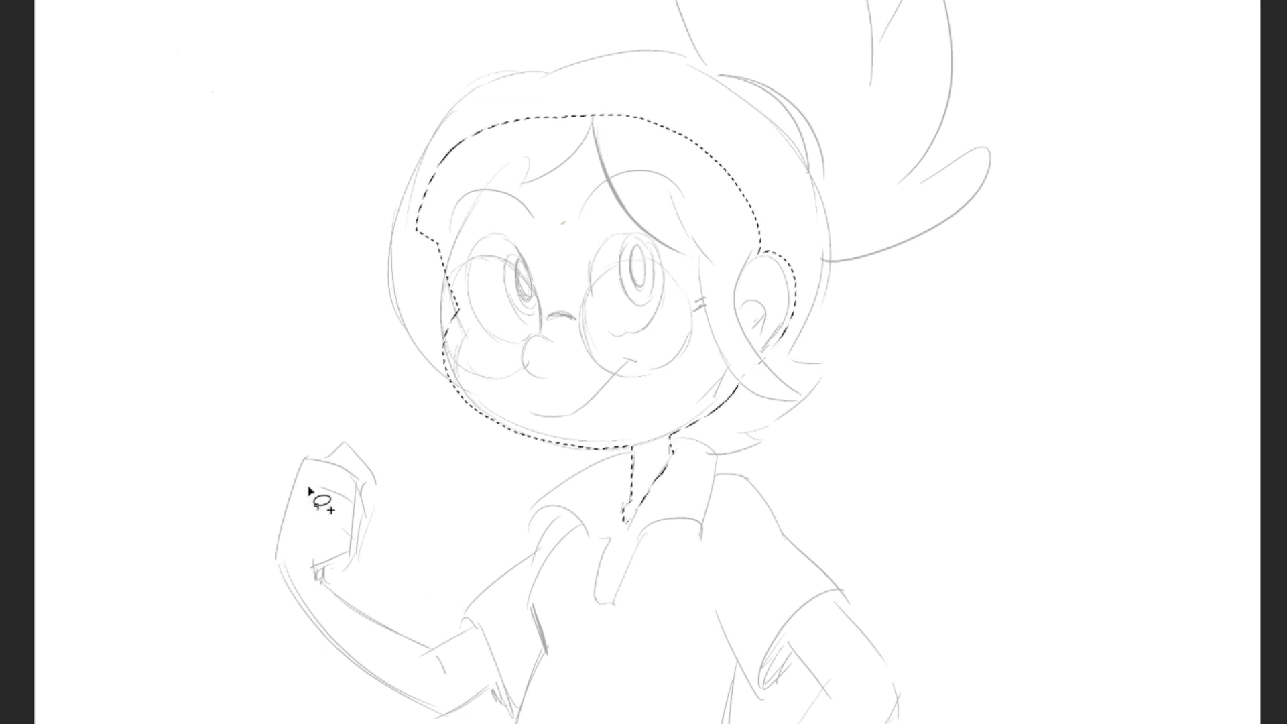
mouse_move(784, 629)
mouse_down()
mouse_move(840, 611)
mouse_move(894, 680)
mouse_move(894, 723)
mouse_up()
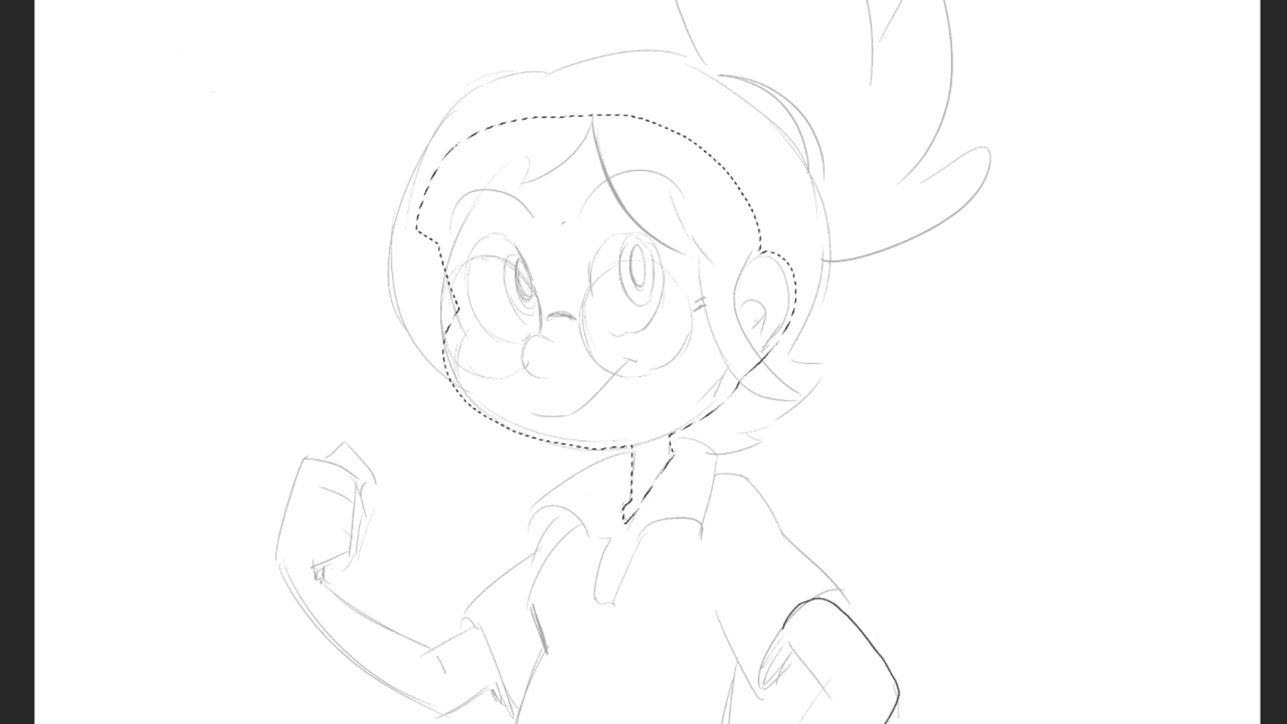
mouse_move(809, 719)
mouse_down()
mouse_move(826, 689)
mouse_move(787, 637)
mouse_up()
mouse_move(505, 698)
mouse_down()
mouse_move(471, 628)
mouse_move(427, 652)
mouse_move(325, 584)
mouse_move(352, 558)
mouse_move(373, 481)
mouse_move(342, 447)
mouse_move(302, 460)
mouse_move(273, 554)
mouse_move(299, 600)
mouse_move(422, 709)
mouse_move(447, 716)
mouse_move(520, 661)
mouse_move(530, 633)
mouse_up()
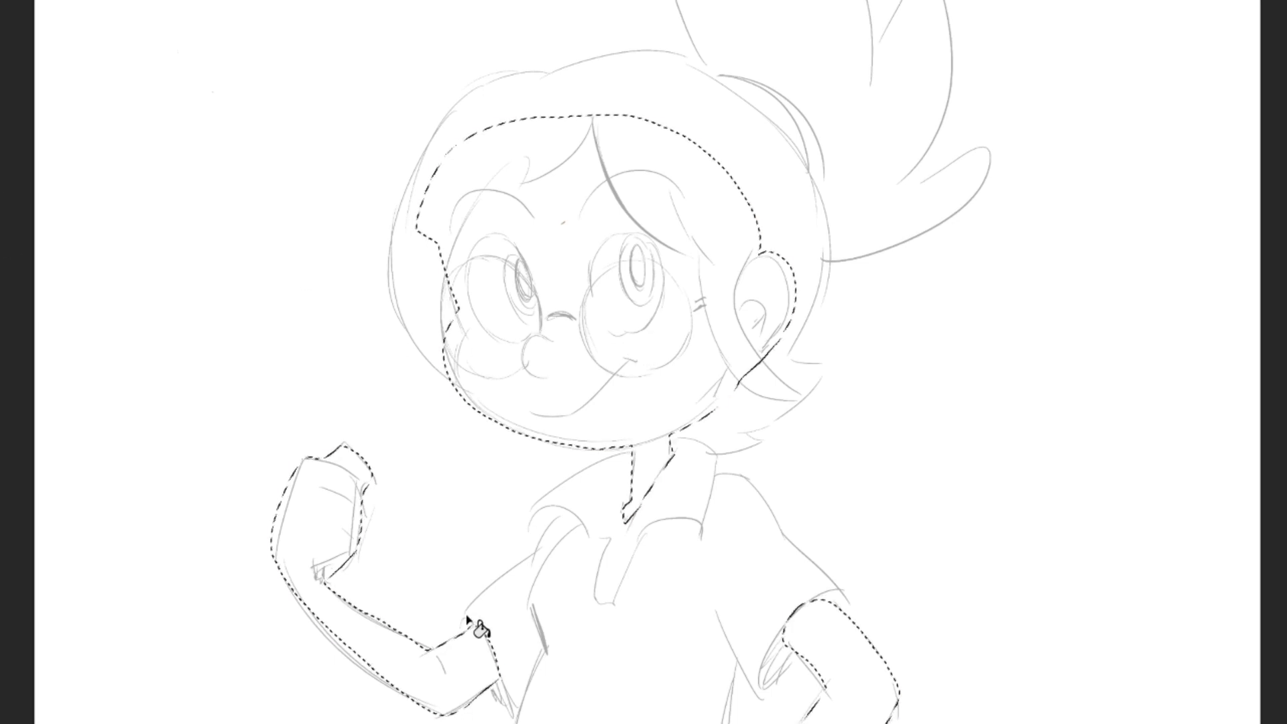
- Fill the combined skin selection of face, ear, neck and arms with flat medium brown
click(467, 679)
key(ctrl+z)
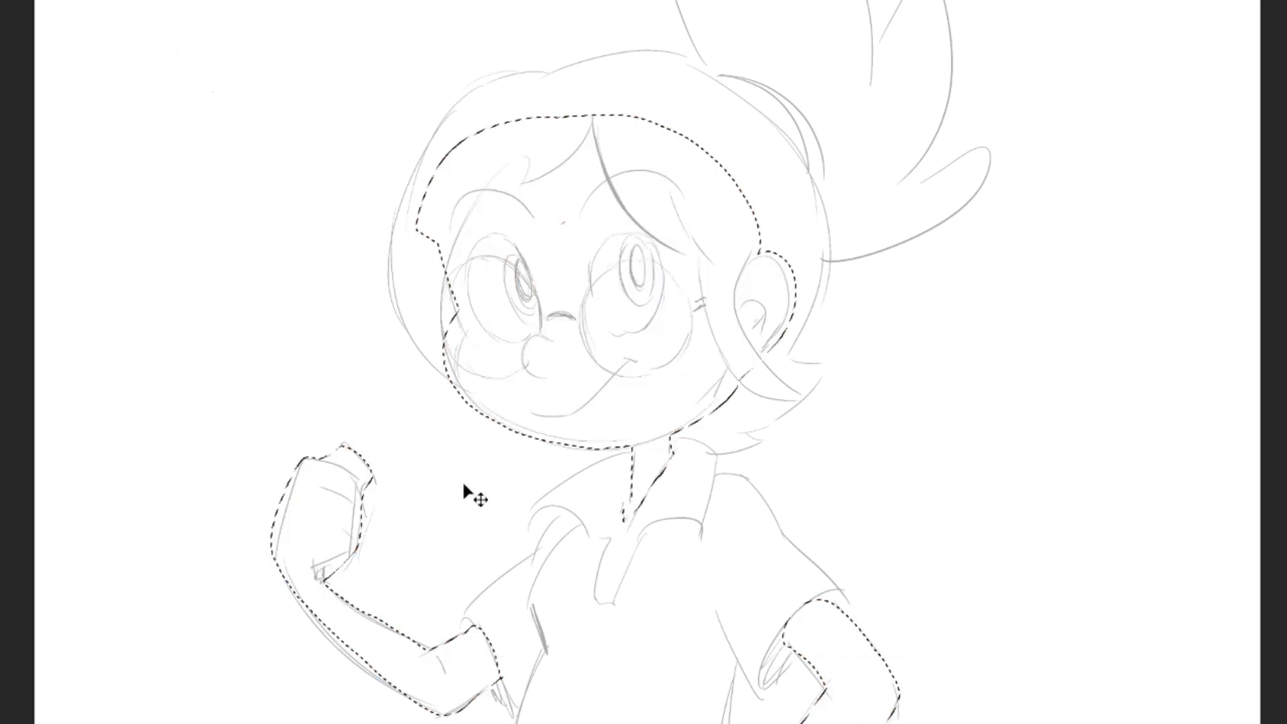
click(626, 345)
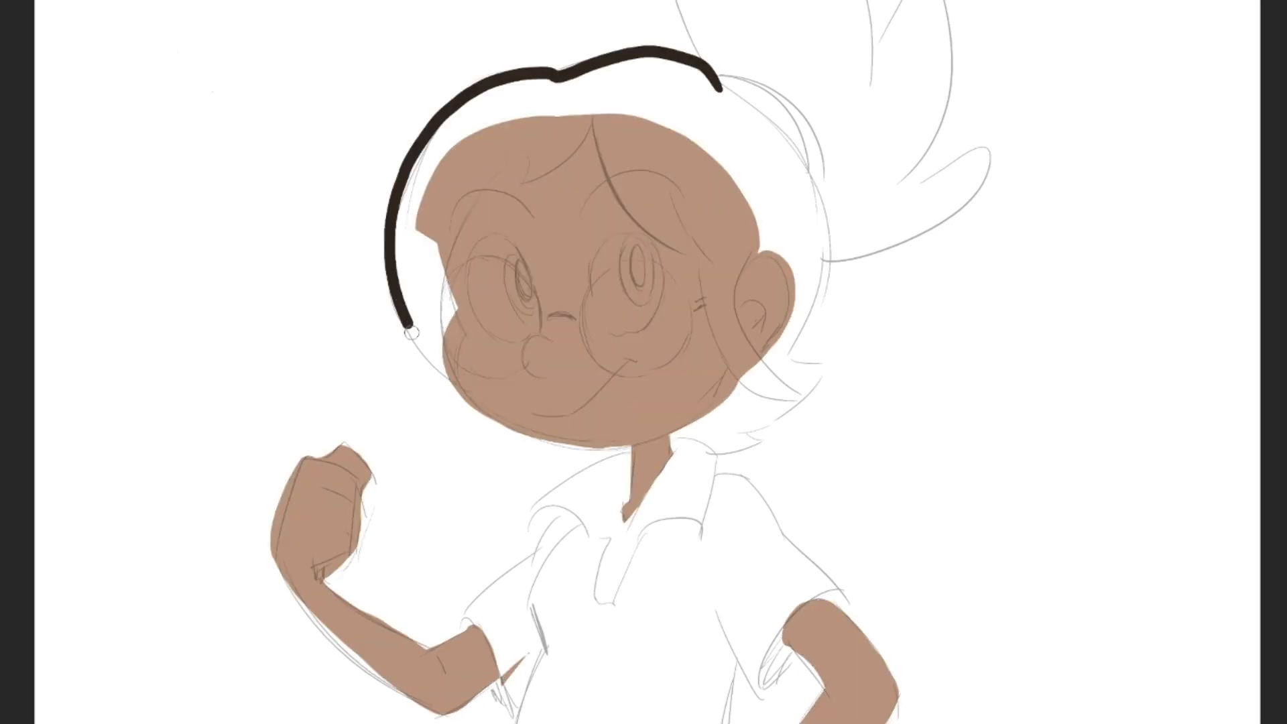
- Outline the front hair in dark brown: the crown, the parted fringe and the long side lock ending in a curl beside the cheek
drag(411, 333, 475, 408)
mouse_move(599, 93)
mouse_down()
mouse_move(600, 138)
mouse_move(697, 258)
mouse_up()
mouse_move(597, 100)
mouse_down()
mouse_move(586, 132)
mouse_move(514, 186)
mouse_up()
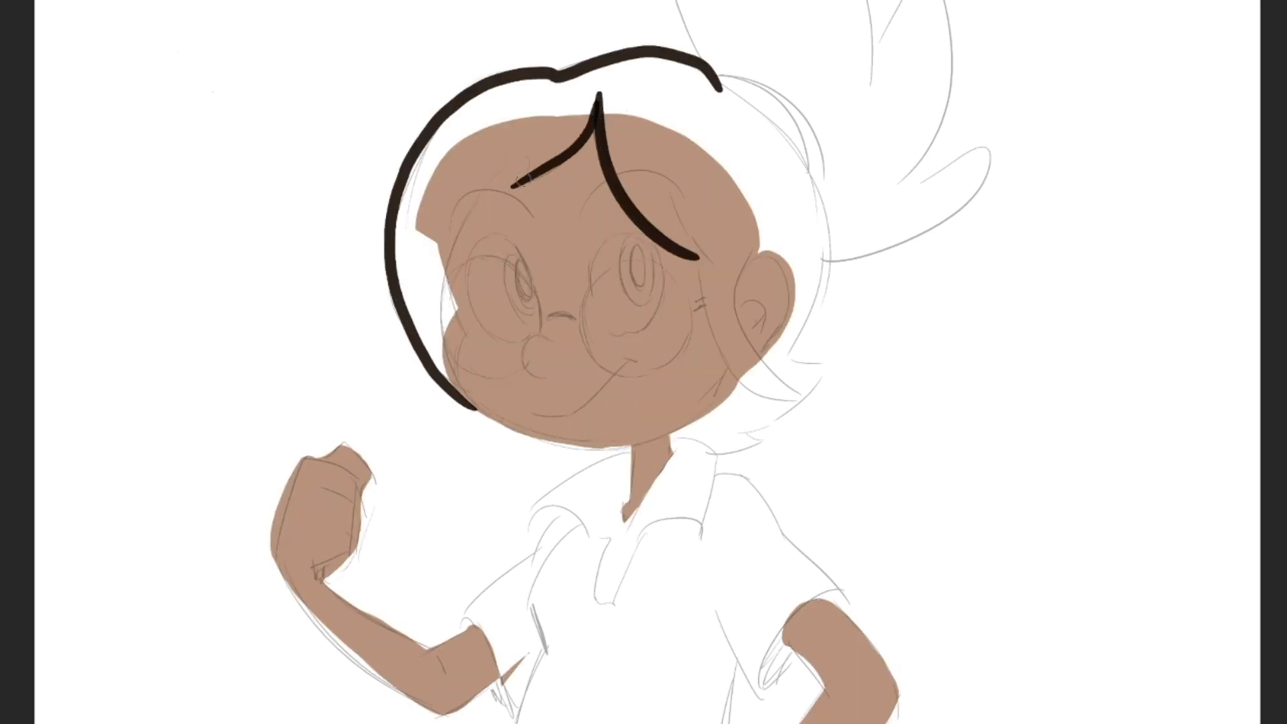
mouse_move(520, 126)
mouse_down()
mouse_move(451, 392)
mouse_move(470, 403)
mouse_up()
drag(443, 269, 472, 400)
drag(433, 302, 481, 406)
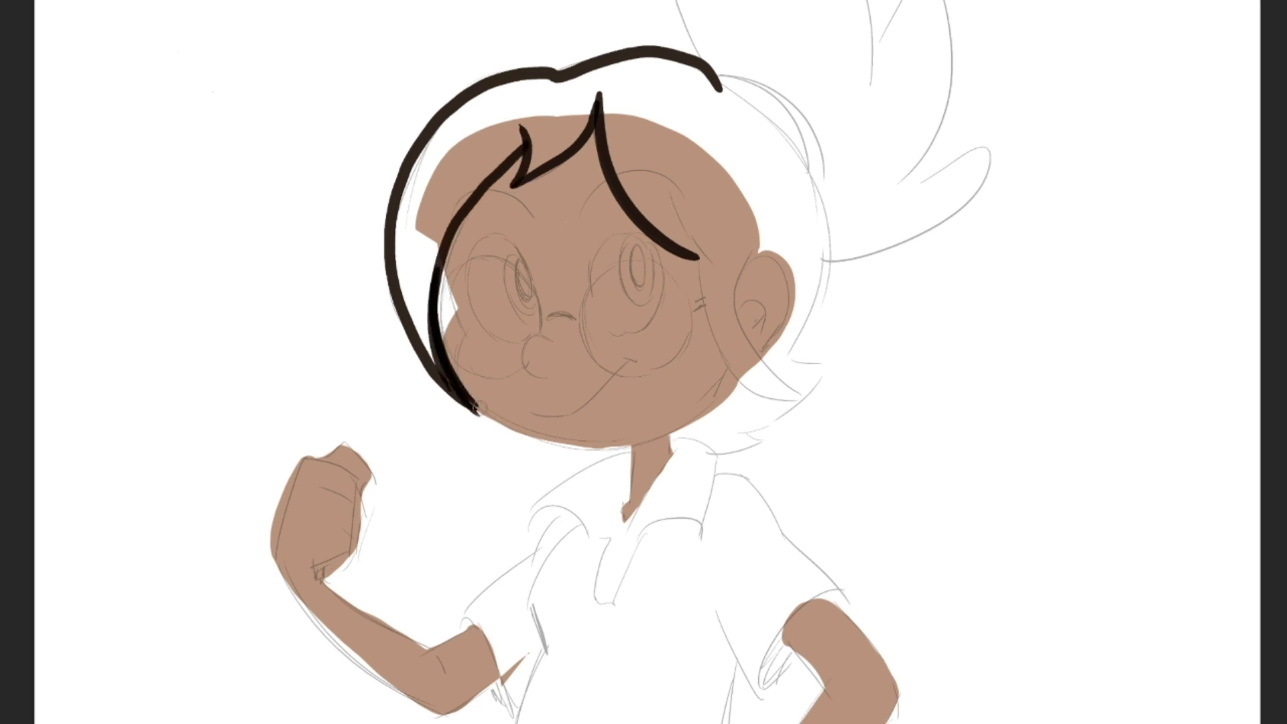
mouse_move(441, 356)
mouse_down()
mouse_move(480, 414)
mouse_move(456, 421)
mouse_move(470, 413)
mouse_move(469, 429)
mouse_move(442, 421)
mouse_move(466, 429)
mouse_up()
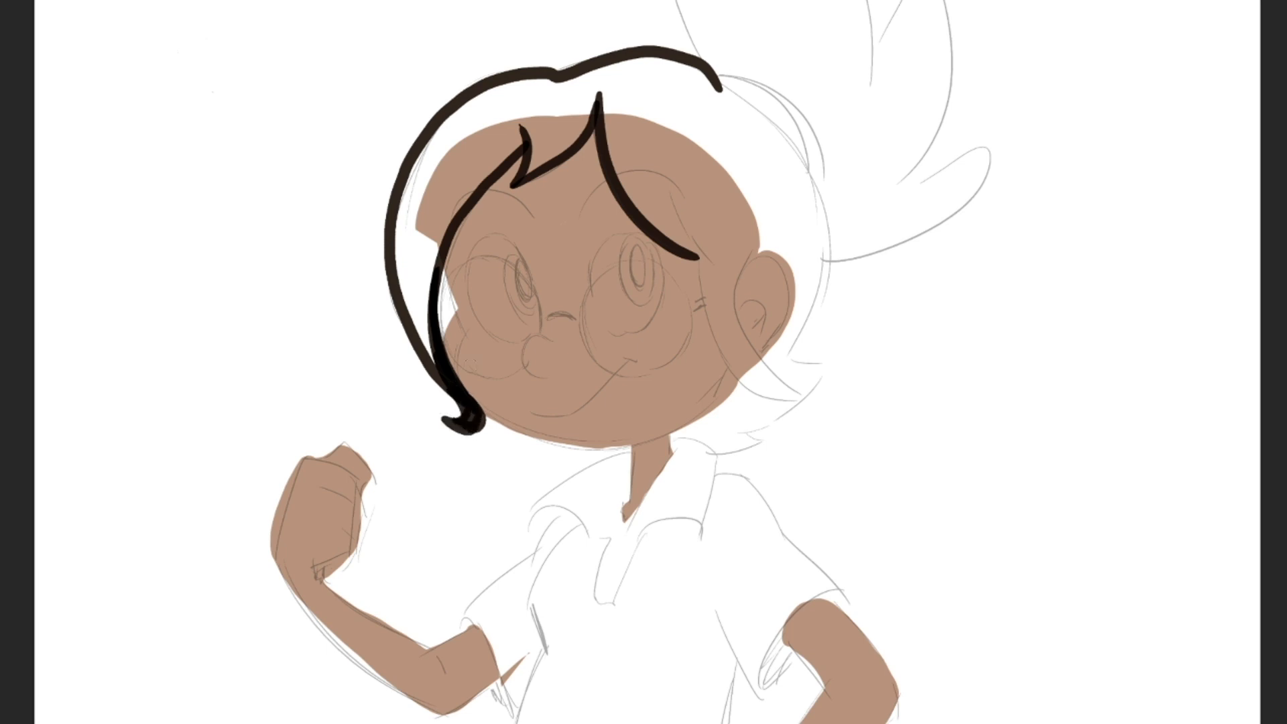
- Add a small fringe strand and outline the hair around the ear, down the back of the head and along the flicked tips
mouse_move(516, 179)
mouse_down()
mouse_move(491, 196)
mouse_move(544, 149)
mouse_up()
mouse_move(693, 257)
mouse_down()
mouse_move(700, 290)
mouse_move(798, 400)
mouse_up()
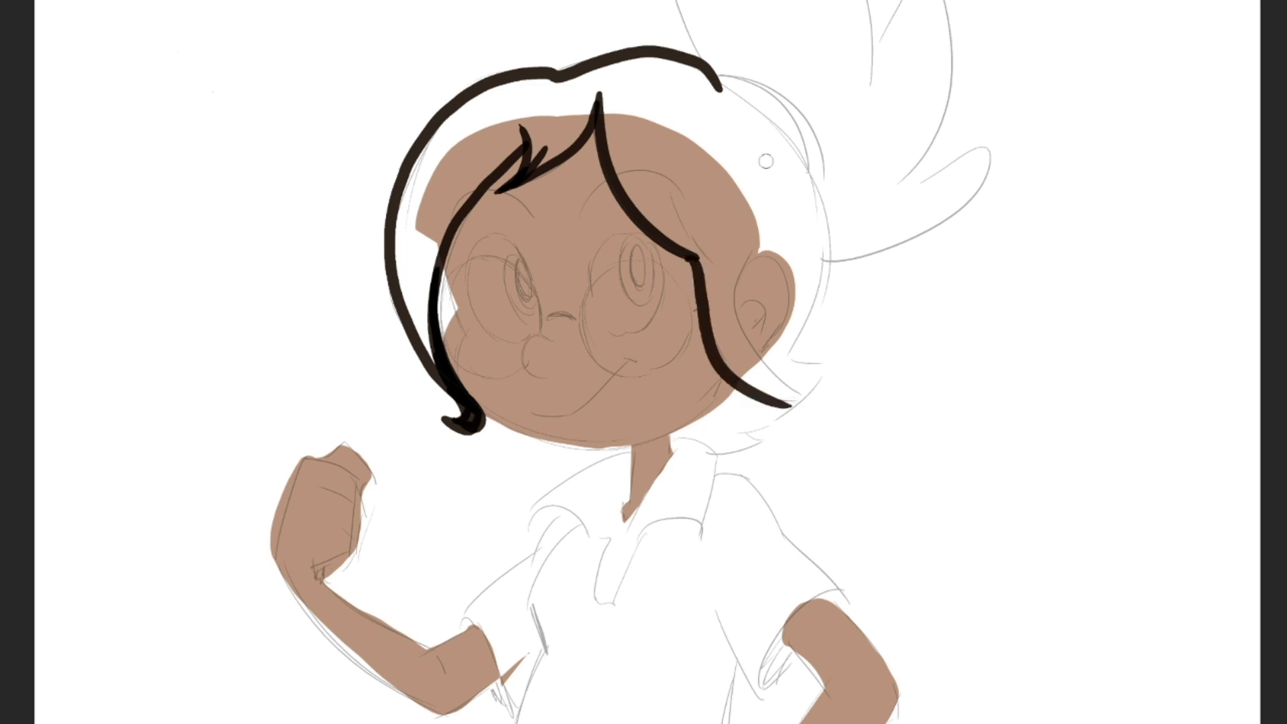
mouse_move(717, 86)
mouse_down()
mouse_move(769, 114)
mouse_move(823, 186)
mouse_move(830, 256)
mouse_move(791, 362)
mouse_up()
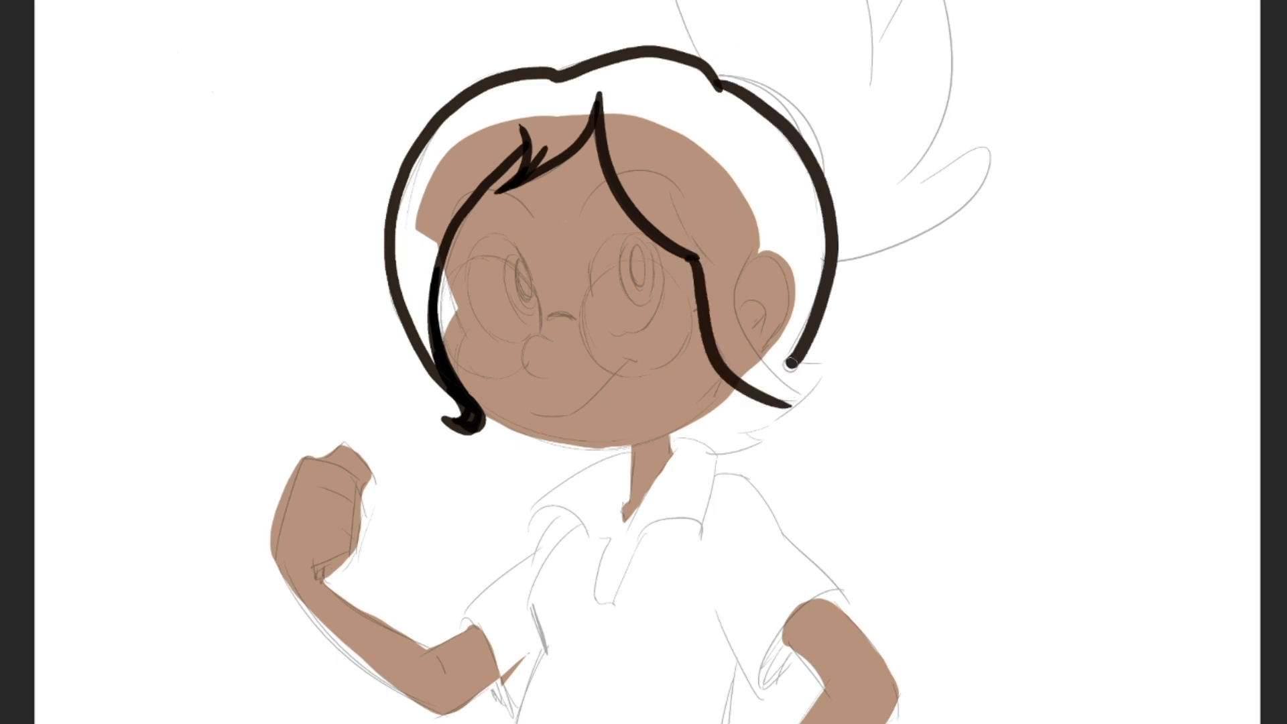
mouse_move(733, 300)
mouse_down()
mouse_move(778, 258)
mouse_move(787, 319)
mouse_move(755, 351)
mouse_move(765, 362)
mouse_move(839, 355)
mouse_move(754, 418)
mouse_up()
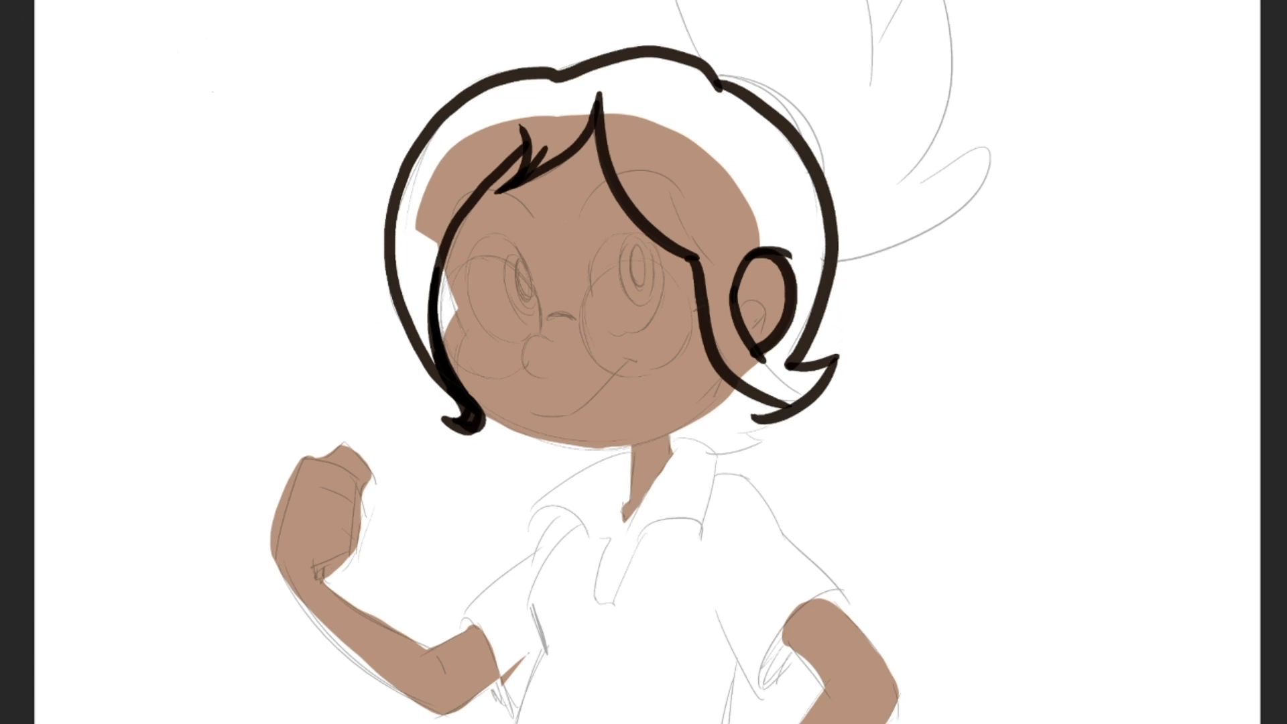
mouse_move(835, 358)
mouse_down()
mouse_move(761, 422)
mouse_move(740, 414)
mouse_move(768, 442)
mouse_move(676, 438)
mouse_up()
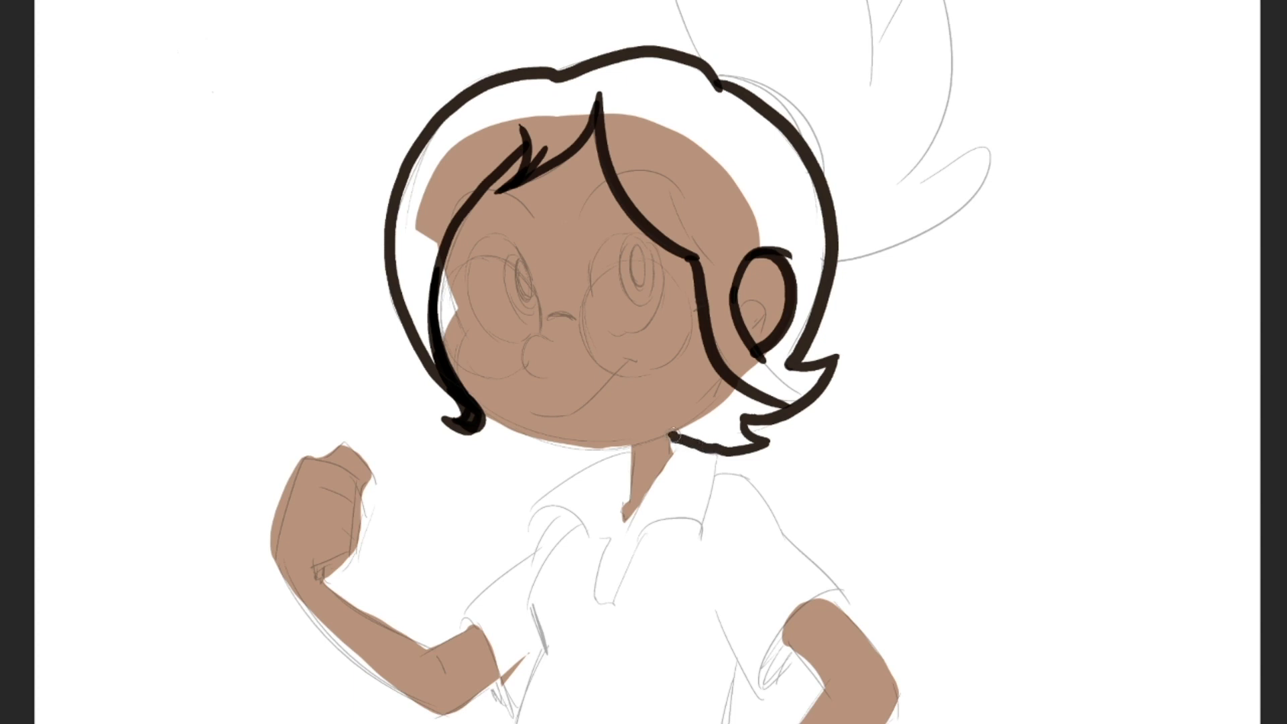
- Fill the main outlined hair area with dark brown and refine the fringe edge and the tapered curl of the side lock
click(565, 129)
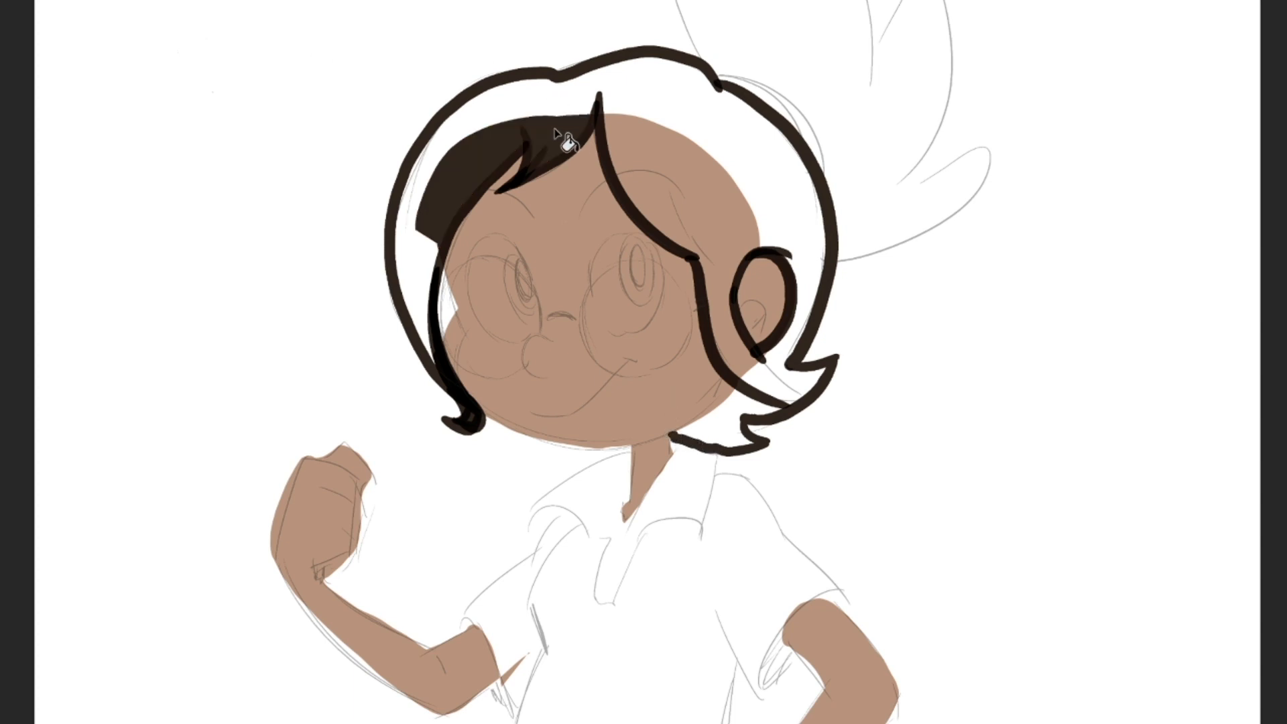
click(573, 111)
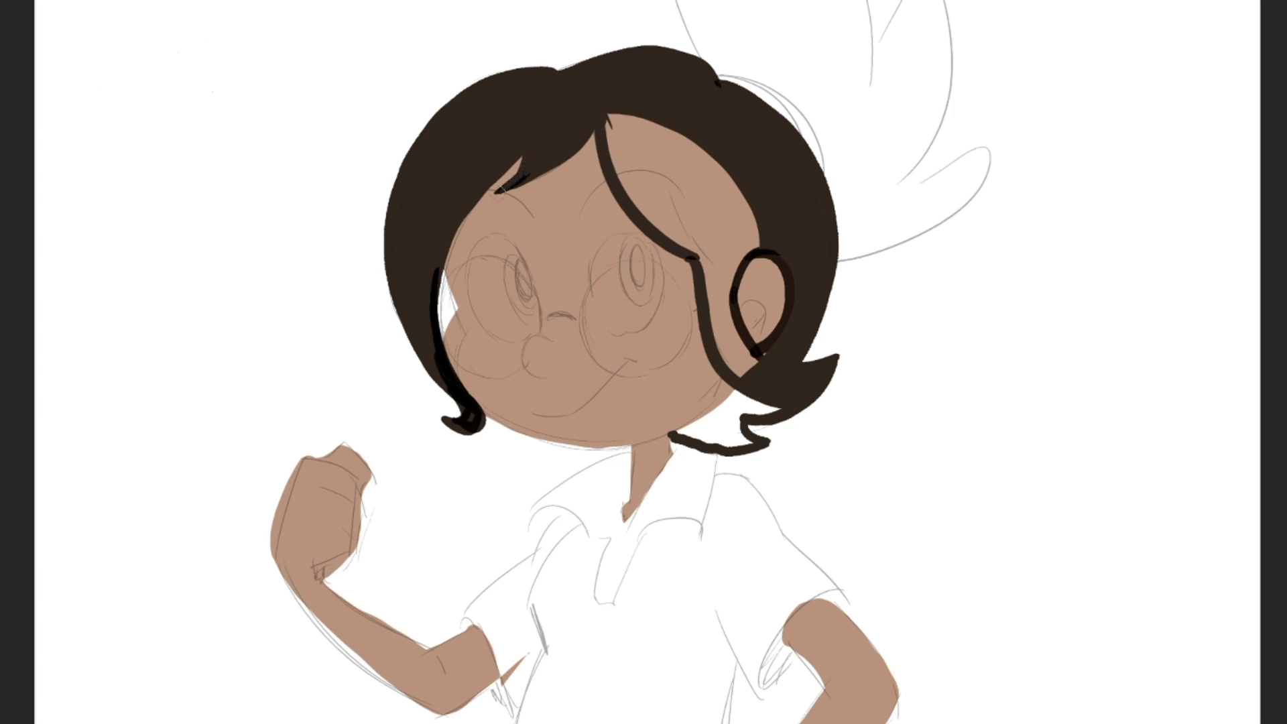
click(483, 196)
click(501, 183)
mouse_move(443, 275)
mouse_down()
mouse_move(434, 328)
mouse_move(445, 382)
mouse_move(473, 412)
mouse_move(468, 423)
mouse_move(424, 406)
mouse_move(470, 419)
mouse_up()
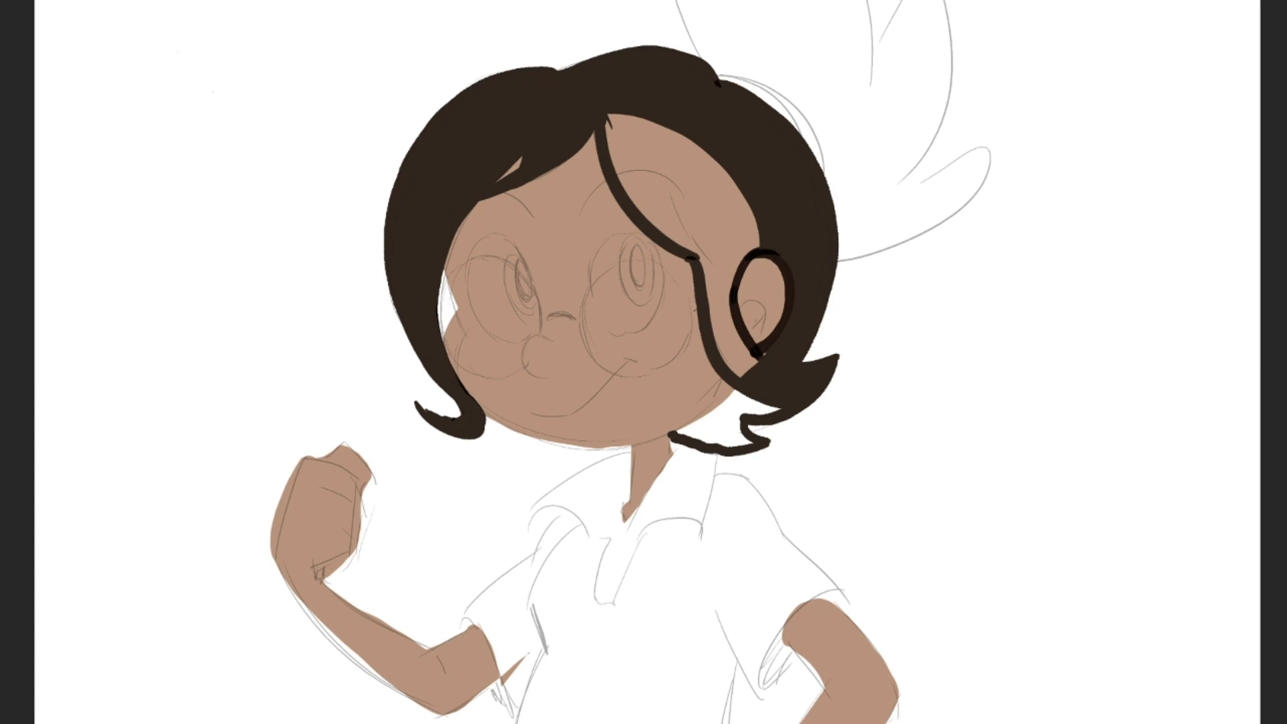
mouse_move(425, 401)
mouse_down()
mouse_move(435, 415)
mouse_move(463, 412)
mouse_up()
- Thicken the fringe stroke over the forehead and fill the remaining hair beside the ear and above the neck with dark brown
drag(609, 116, 667, 233)
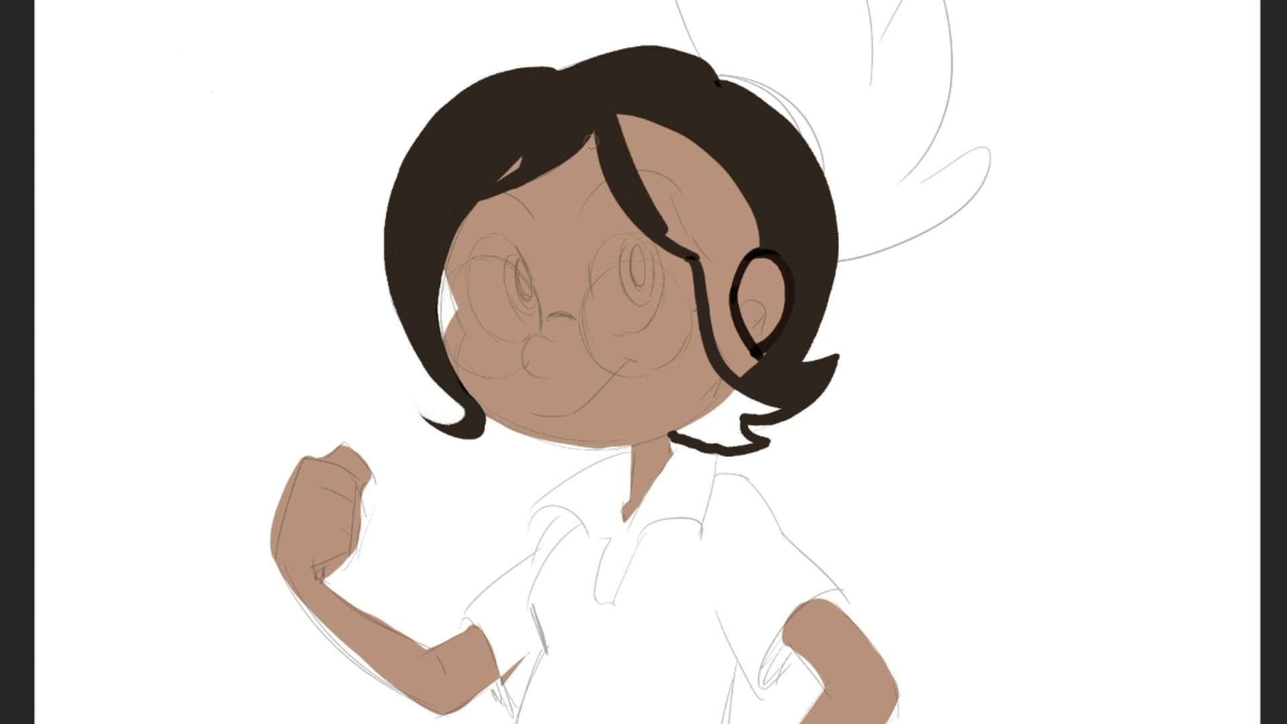
click(679, 186)
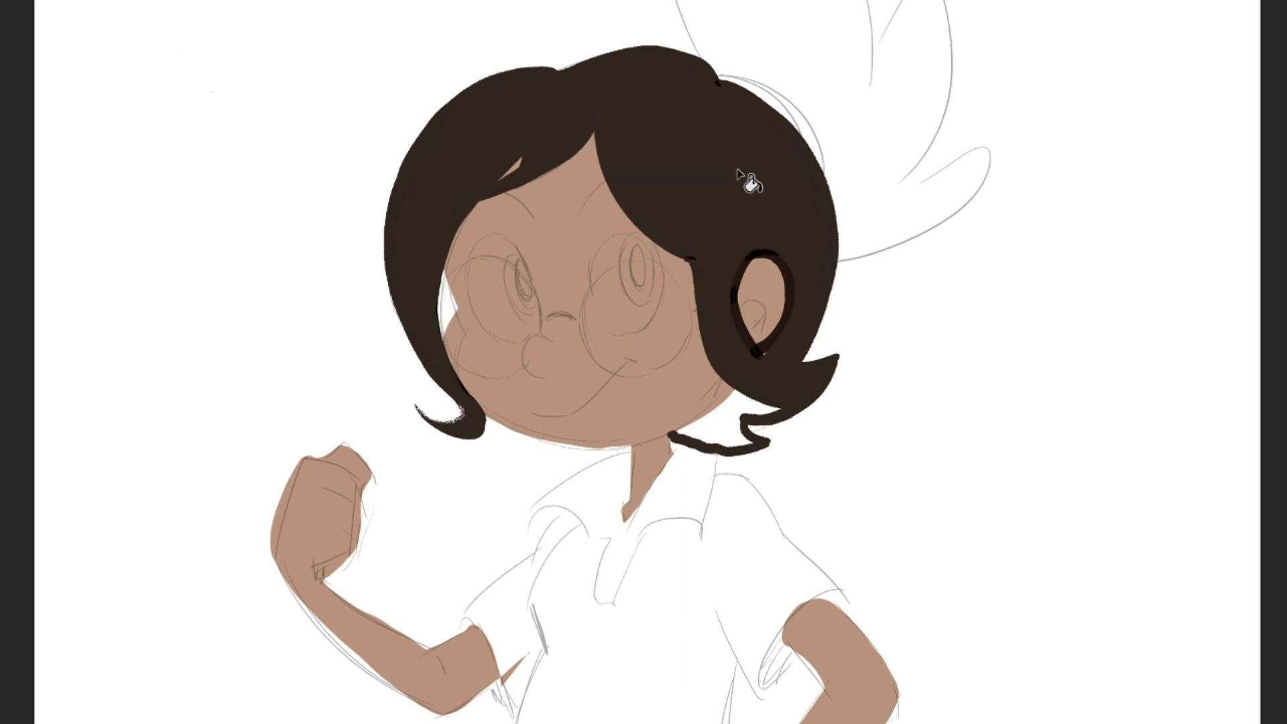
click(733, 431)
click(755, 372)
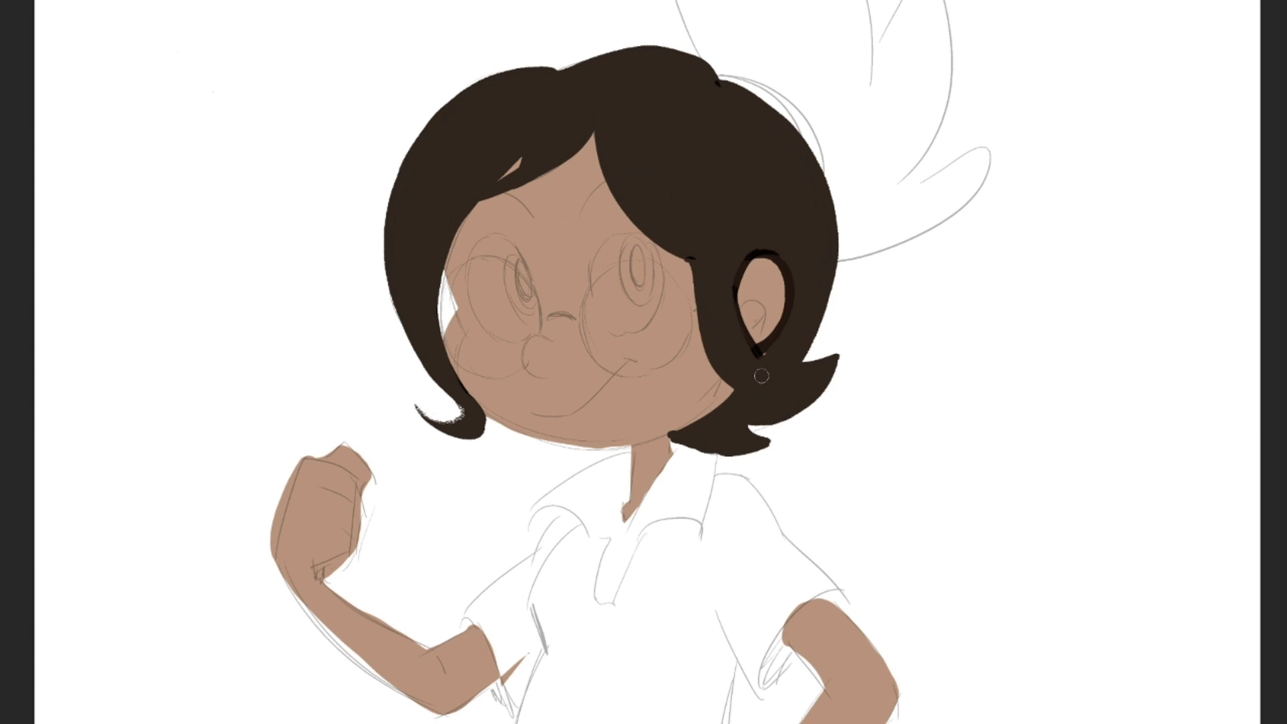
- Blend the ear's dark outline into the hair and trim the lower hair edge above the collar
mouse_move(766, 364)
mouse_down()
mouse_move(728, 274)
mouse_move(754, 354)
mouse_move(737, 266)
mouse_move(756, 246)
mouse_move(794, 261)
mouse_move(765, 250)
mouse_move(783, 262)
mouse_move(788, 319)
mouse_up()
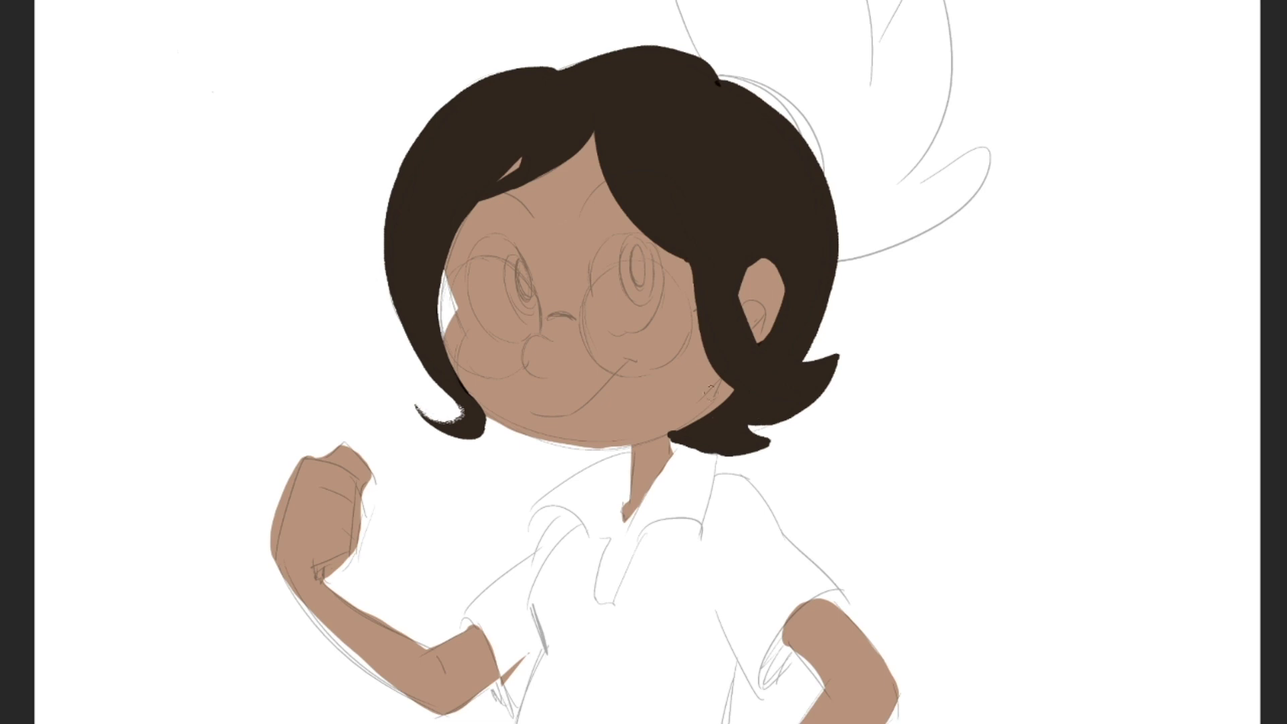
drag(687, 448, 778, 437)
drag(711, 455, 789, 439)
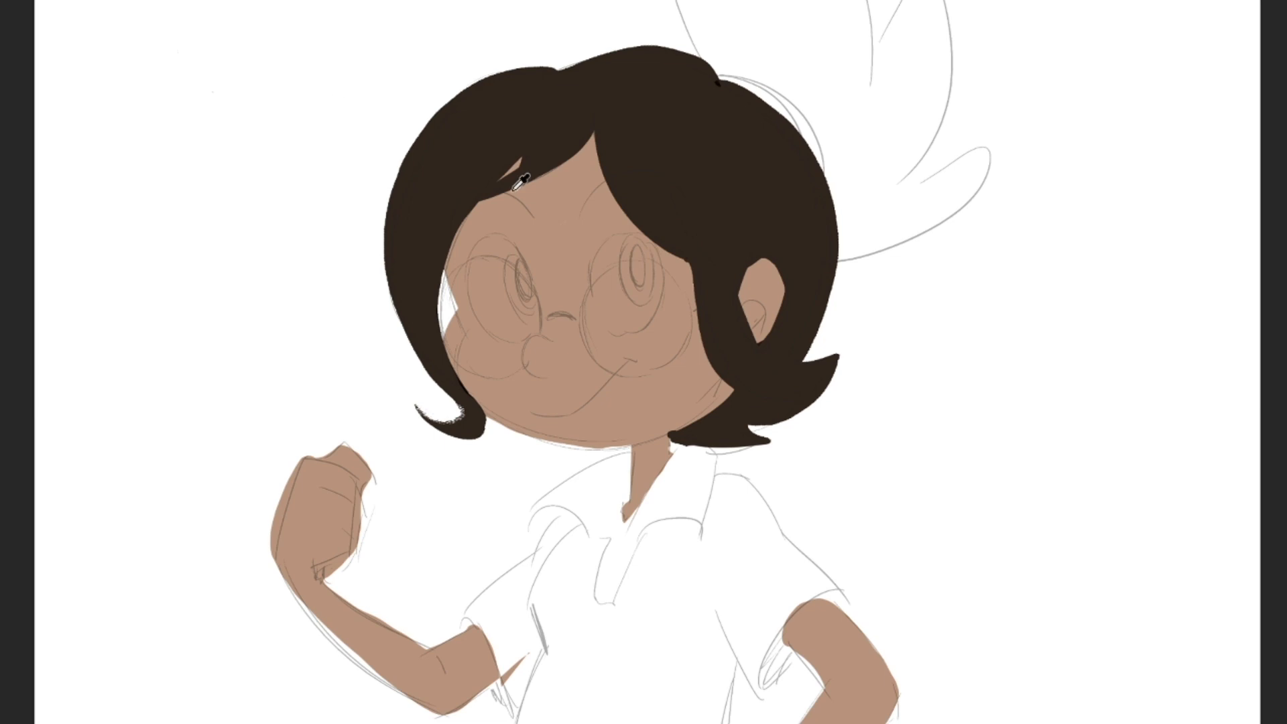